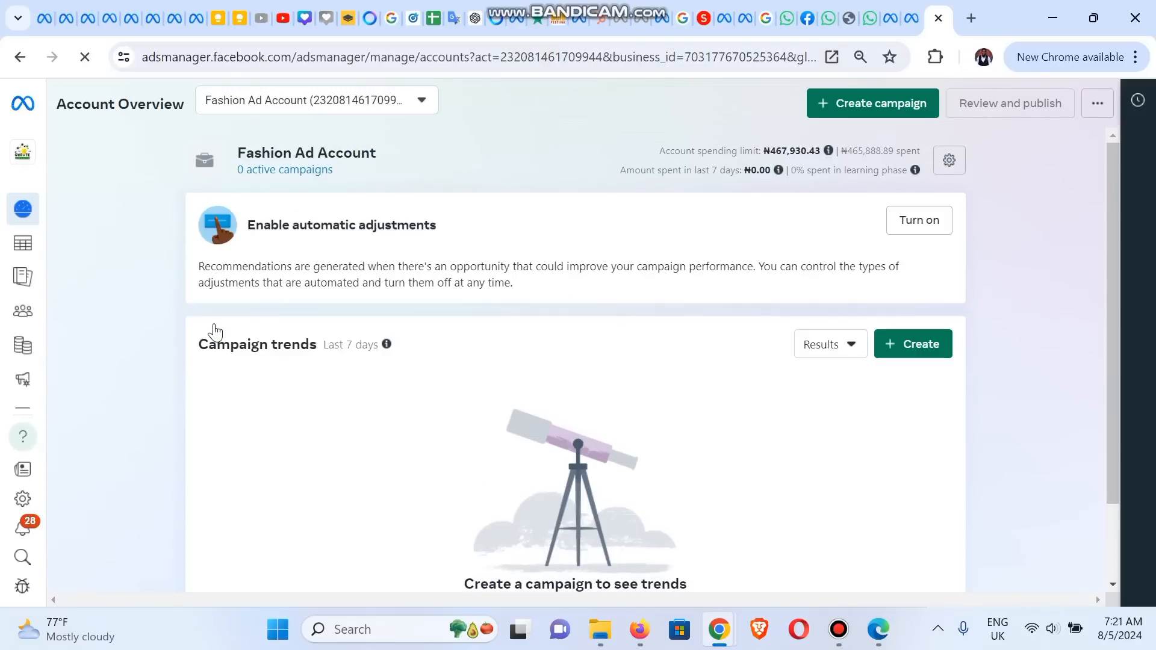
- Create a new auction campaign with the Engagement objective using the manual engagement campaign setup
left_click(919, 355)
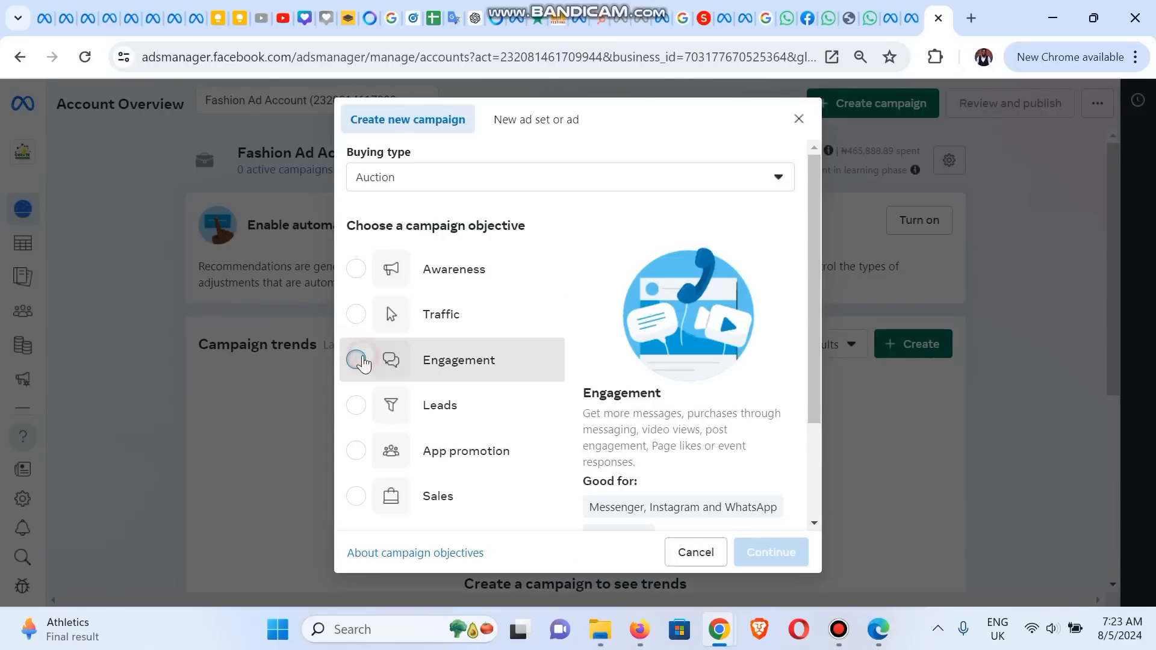
left_click(356, 360)
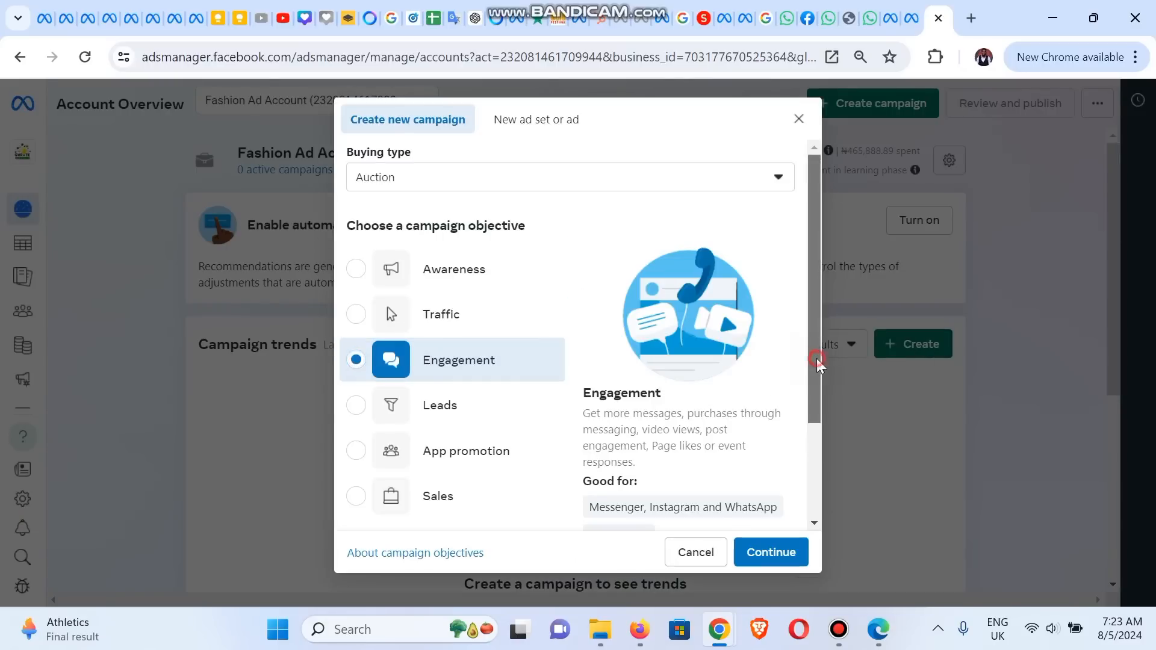
left_click_drag(816, 361, 828, 504)
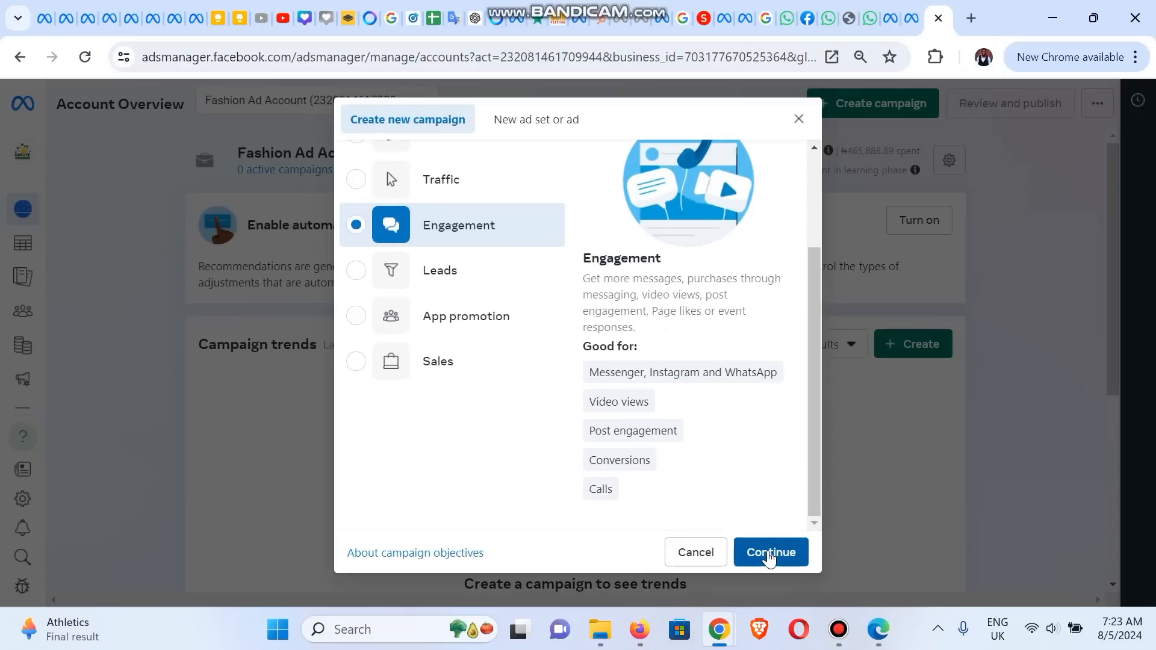
left_click(770, 553)
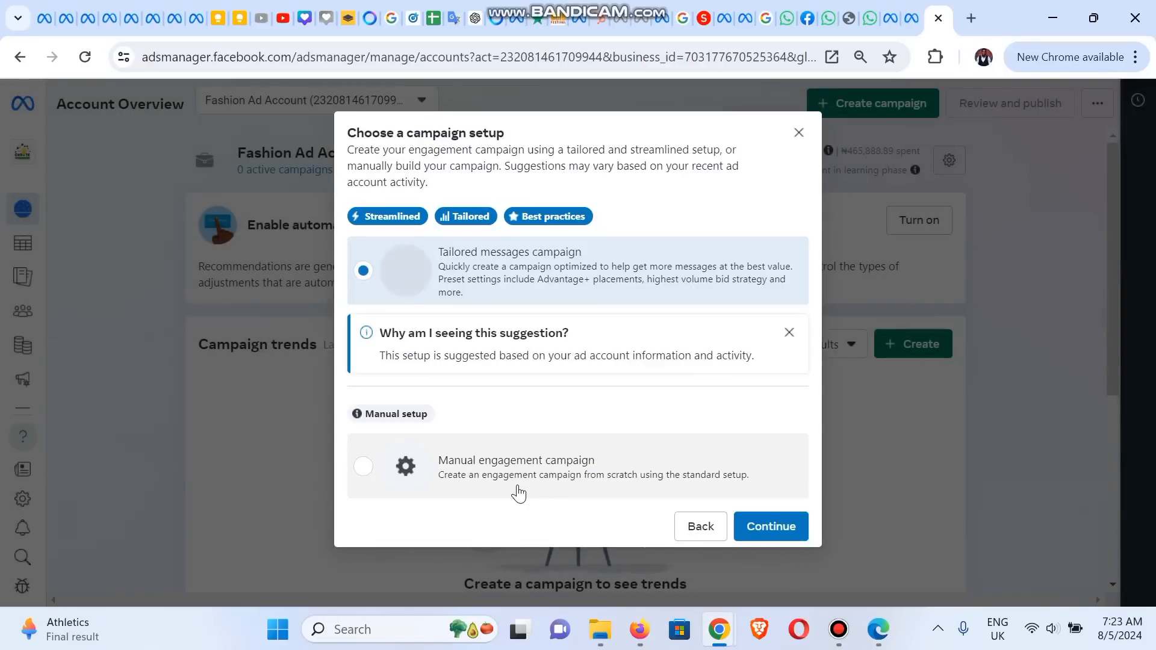
double_click(517, 484)
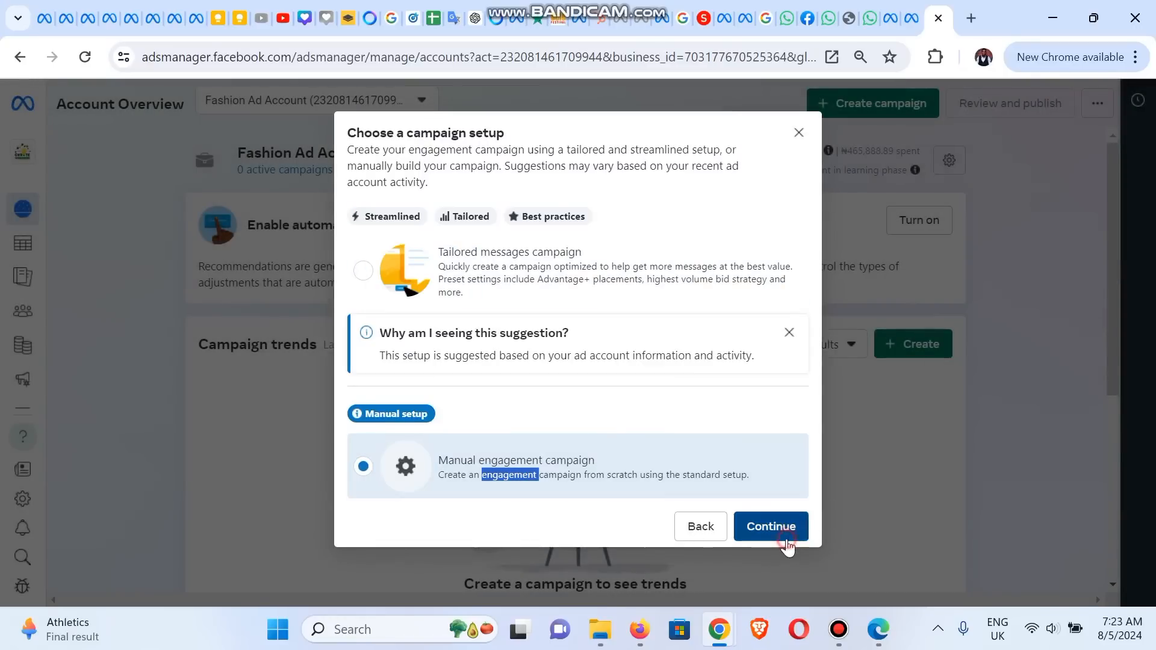
left_click(787, 539)
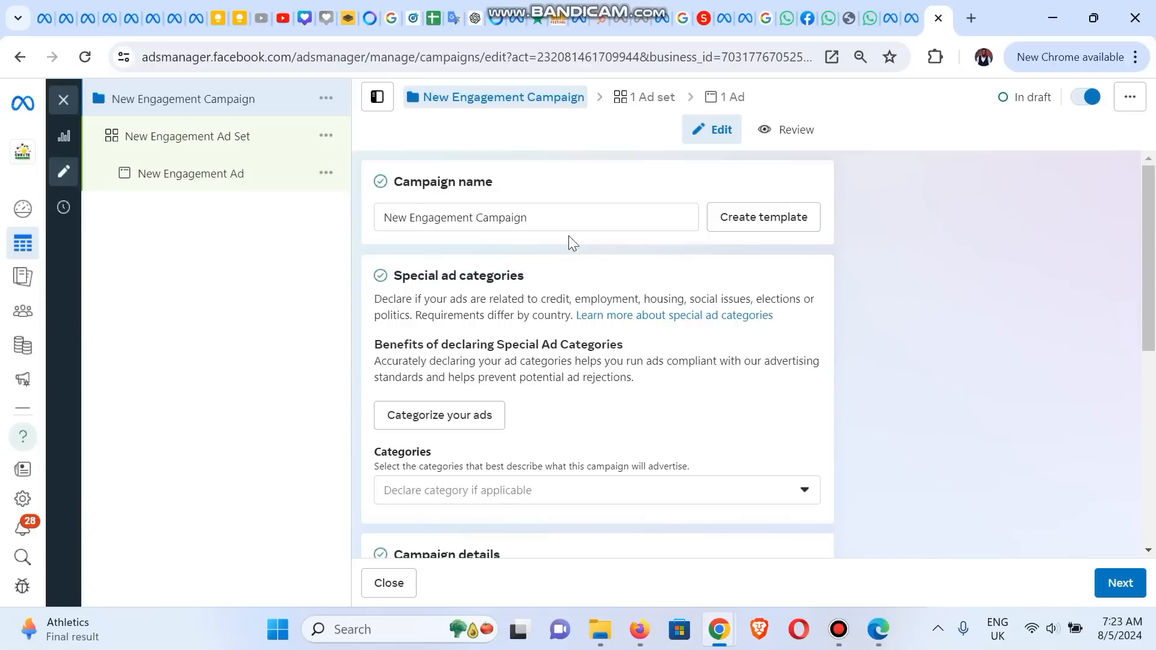
- Name the campaign "BG Aug Fabric 2024" and proceed to the ad set settings
left_click(550, 225)
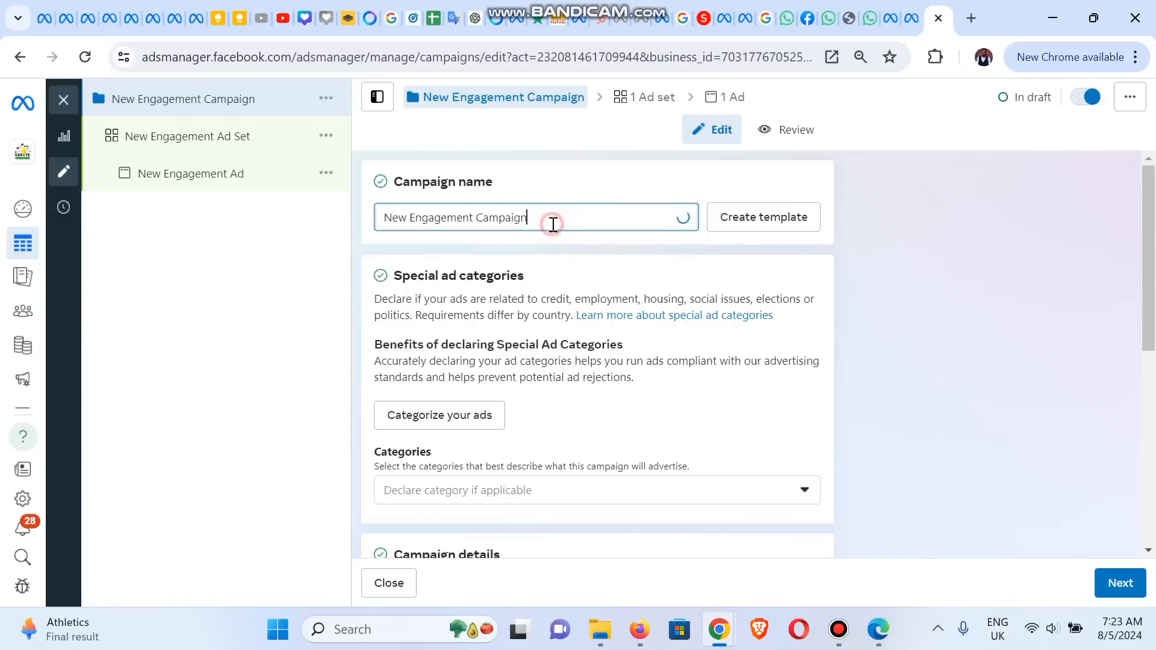
key("ctrl+a")
type("B")
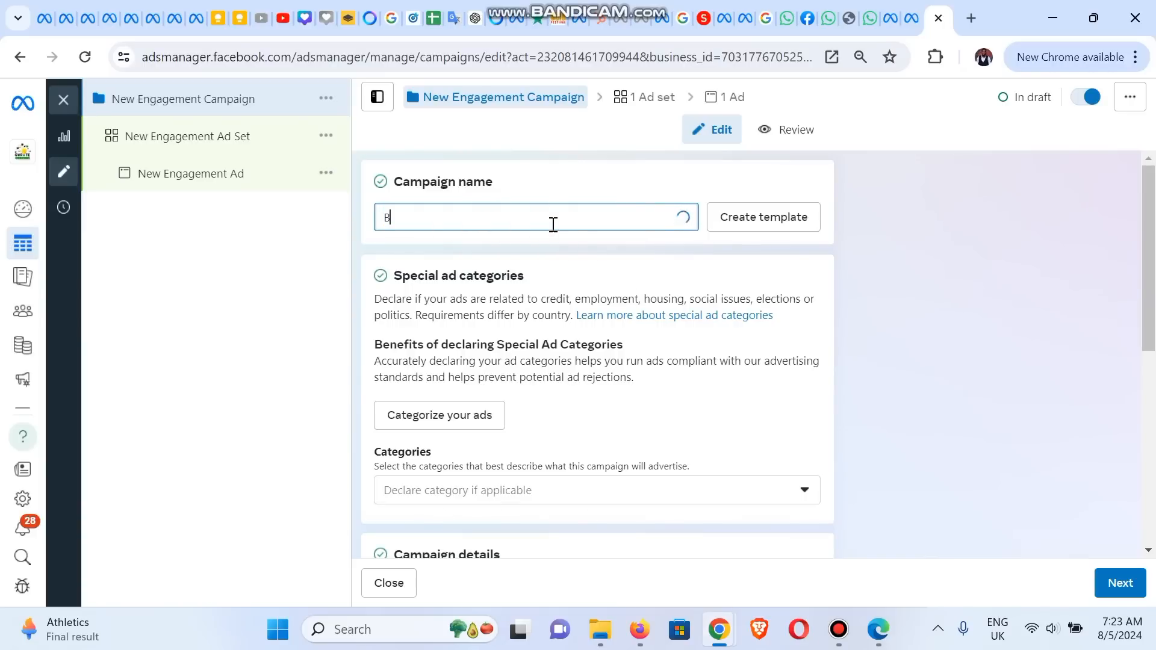
type("G A")
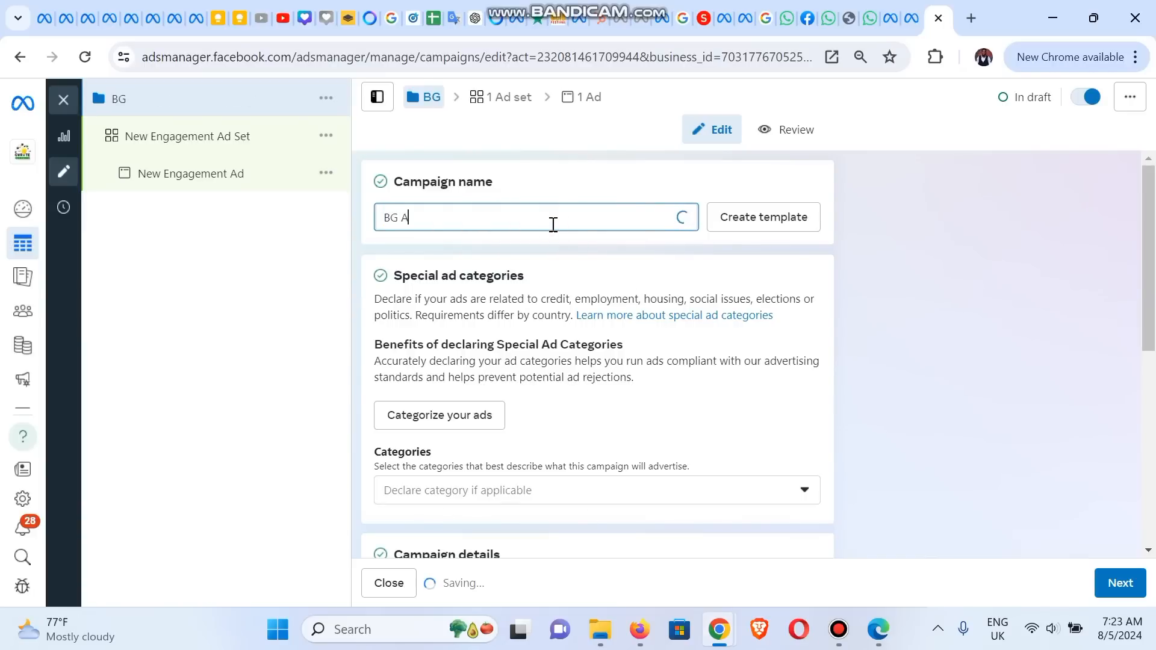
type("ug Fabri")
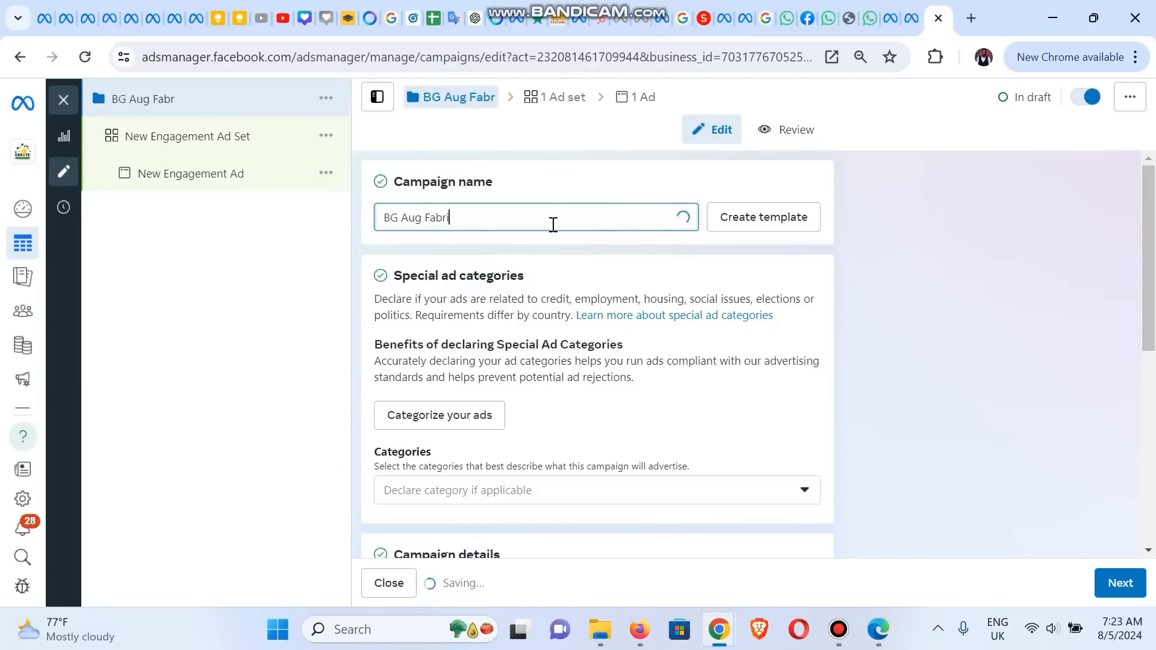
type("c 2024")
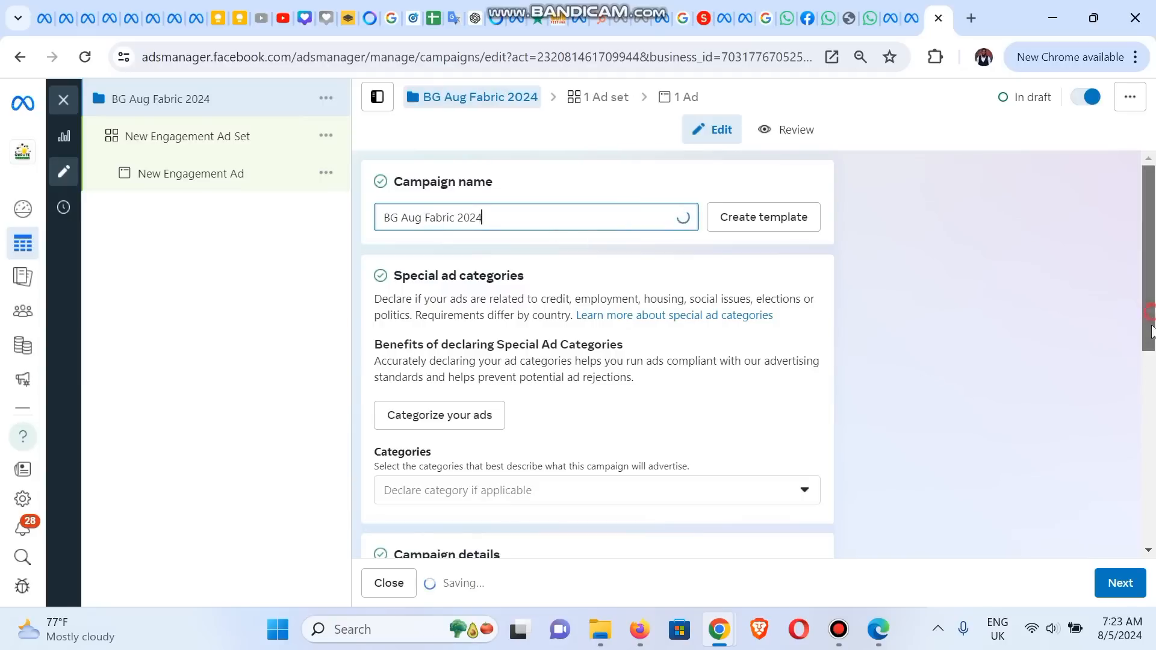
scroll(1151, 360, "down", 3)
scroll(1152, 415, "down", 2)
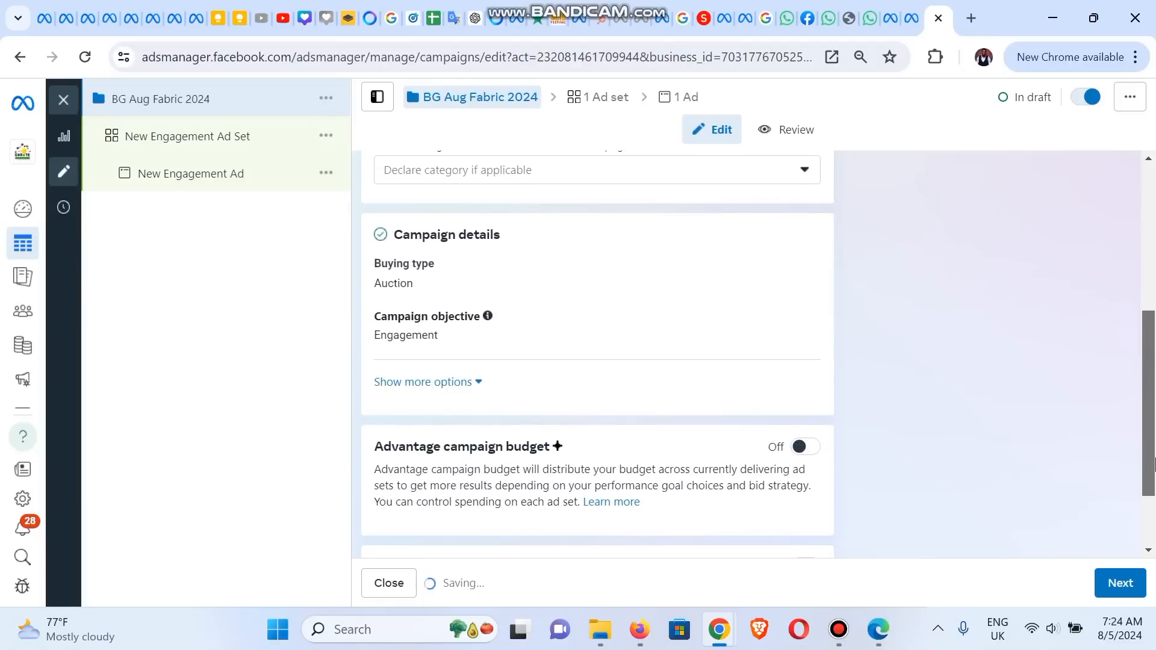
scroll(1152, 414, "up", 2)
left_click_drag(1155, 415, 1154, 487)
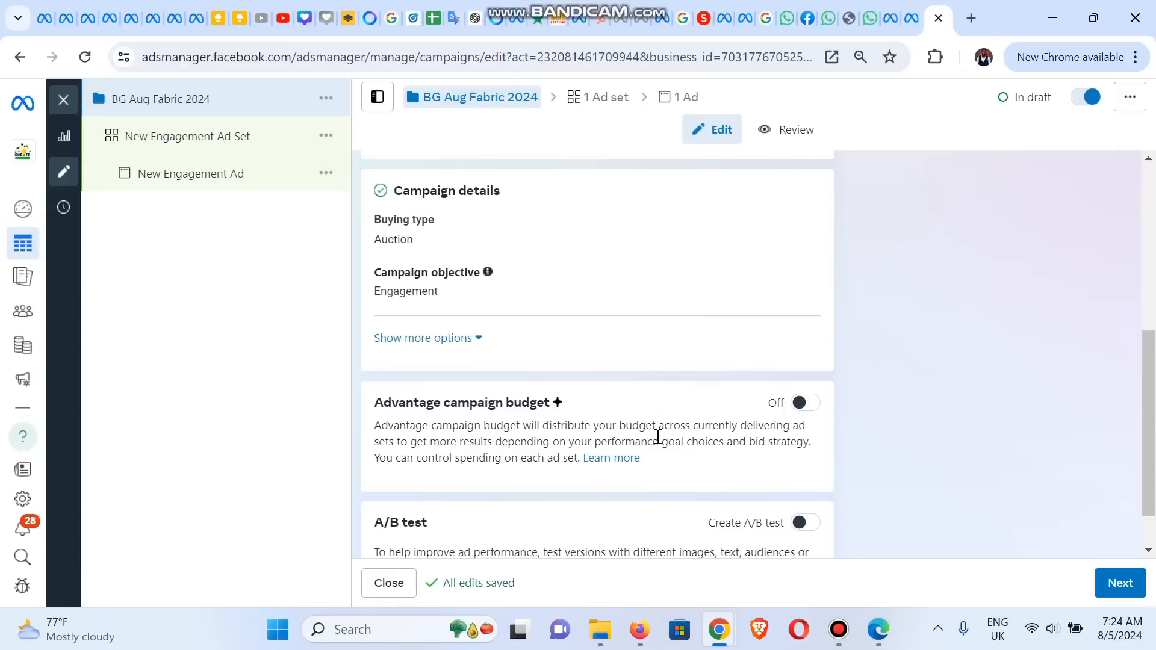
scroll(1151, 382, "down", 1)
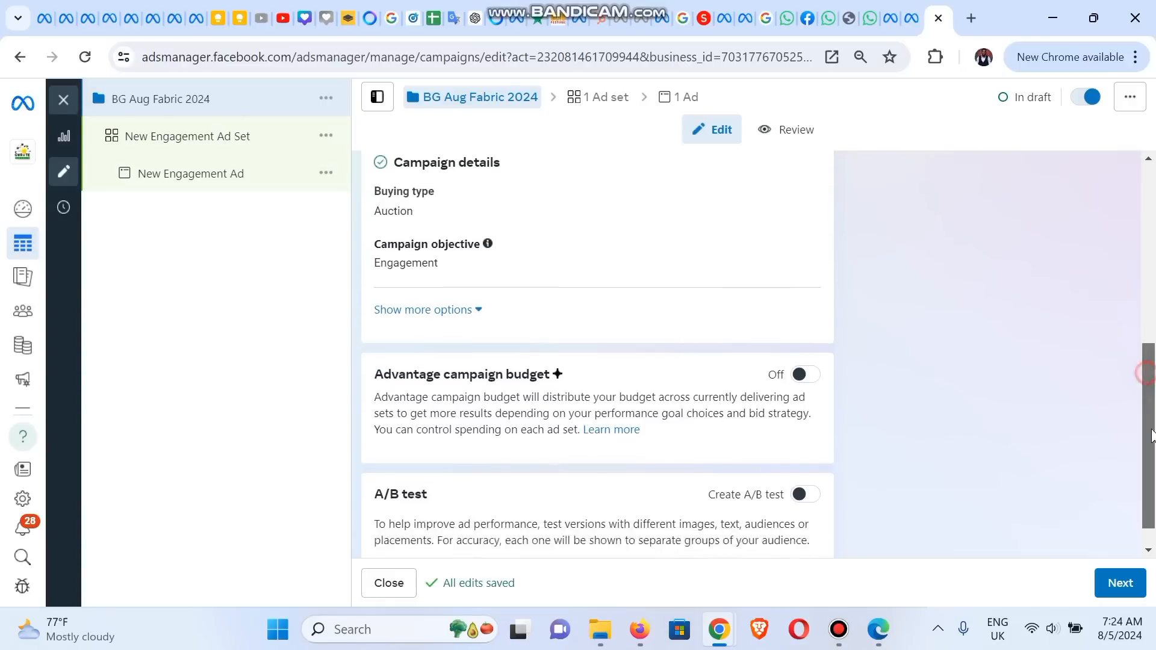
left_click(1120, 584)
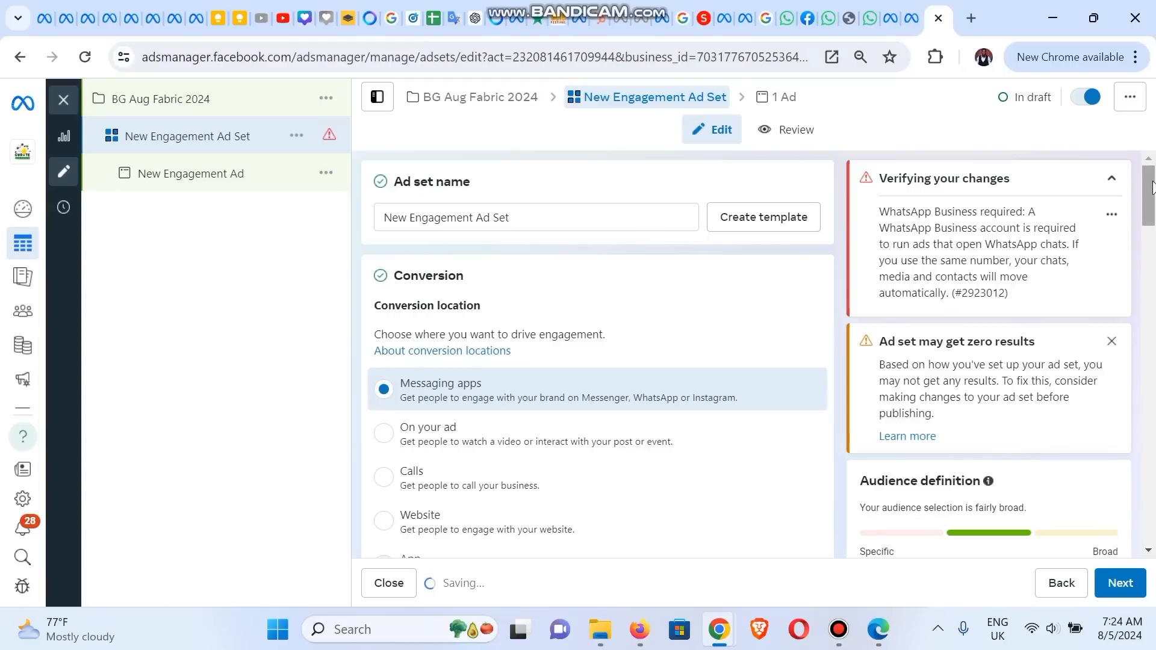
- Choose "Fabrics by Blackandgreen Creativity" as the ad set's Facebook Page by searching for "fabri"
scroll(1153, 212, "down", 5)
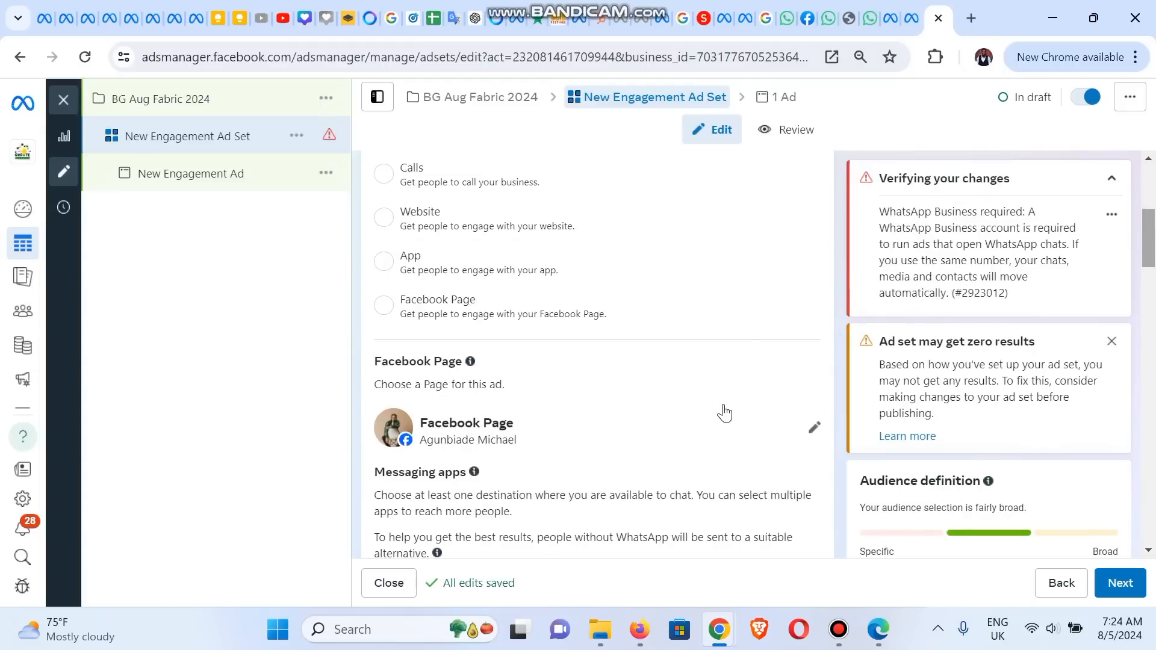
left_click(824, 438)
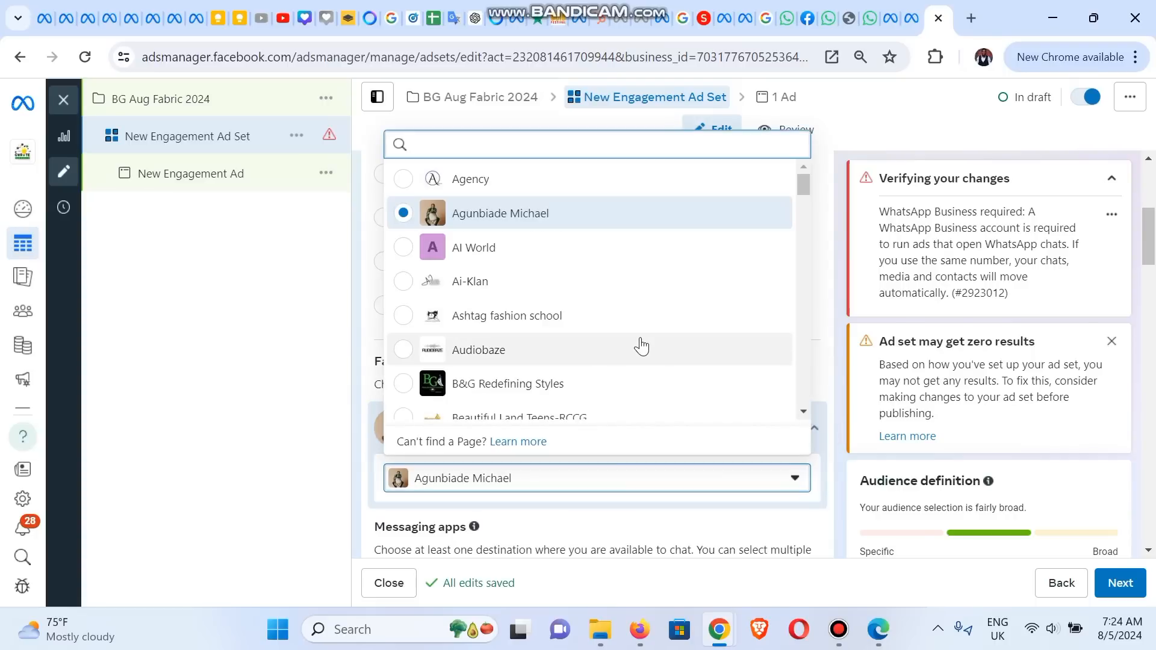
type("fabri")
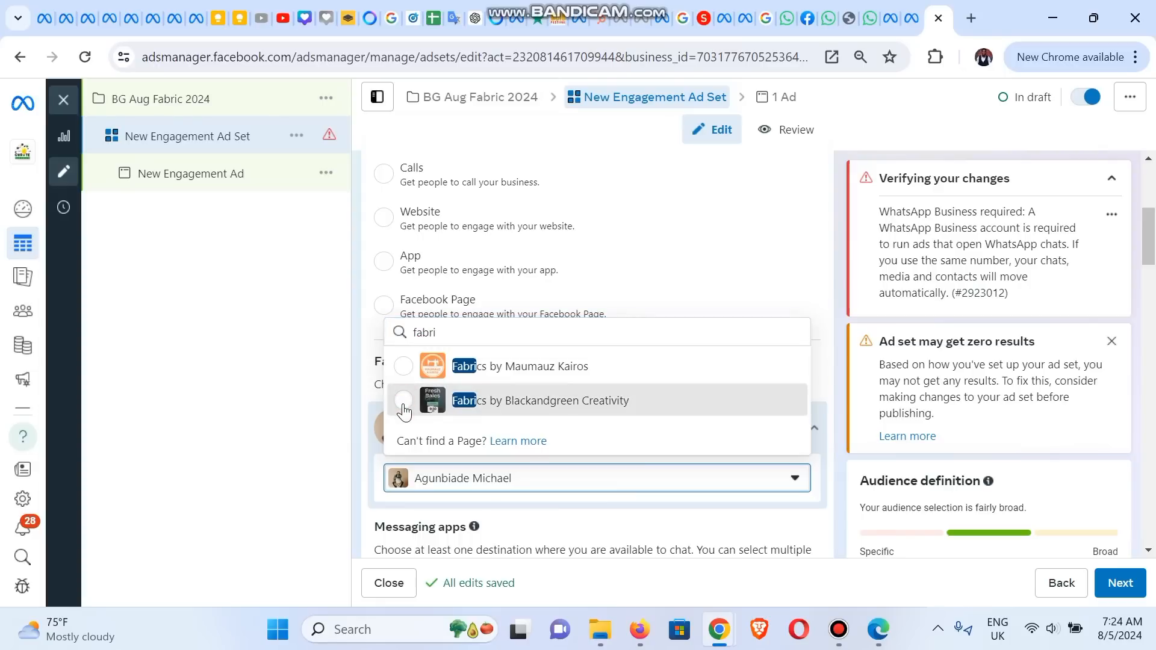
left_click(403, 401)
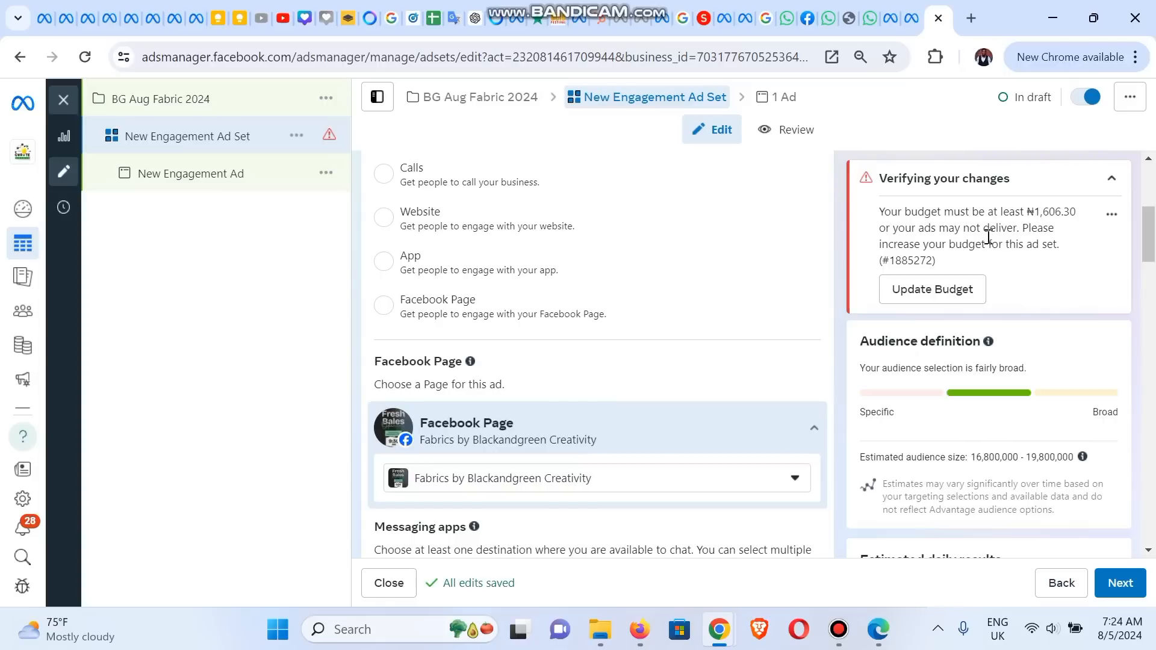
- Set the ad set's daily budget to ₦3,000
left_click_drag(1152, 261, 1153, 299)
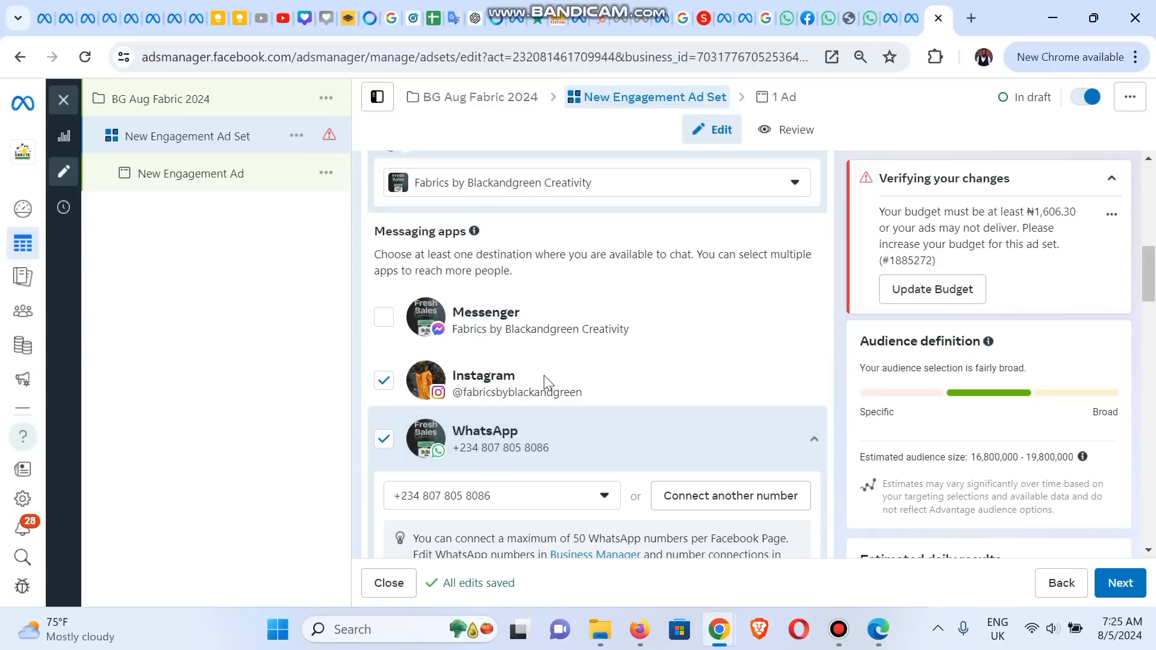
left_click_drag(1154, 259, 1154, 357)
left_click(555, 362)
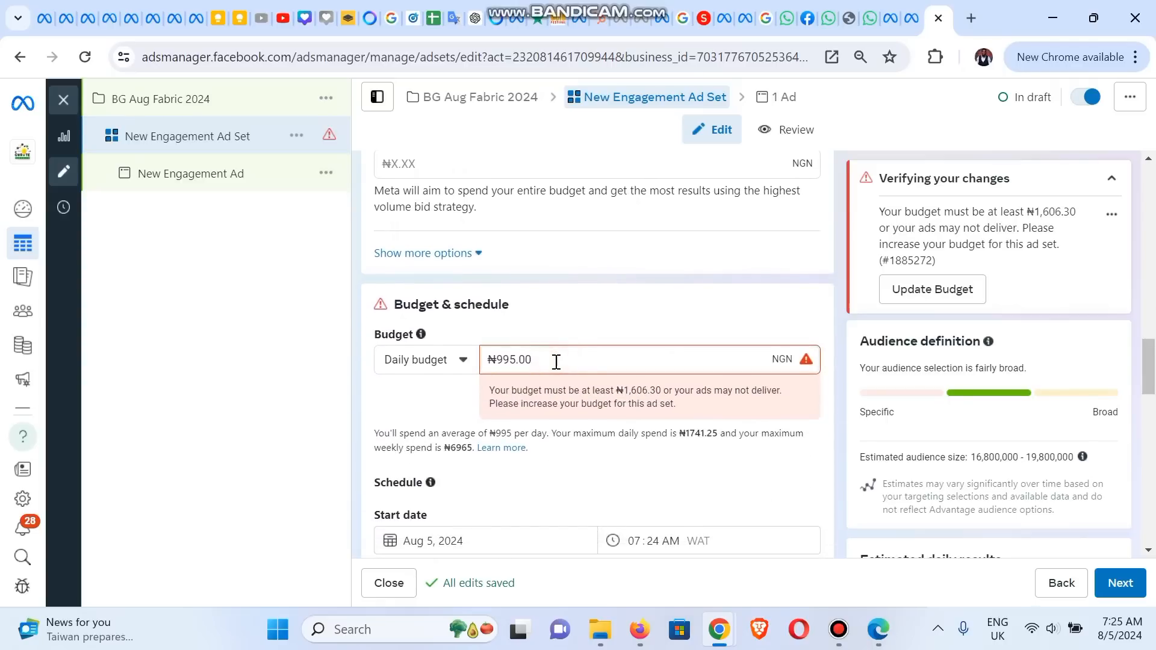
key("ctrl+a")
type("3000")
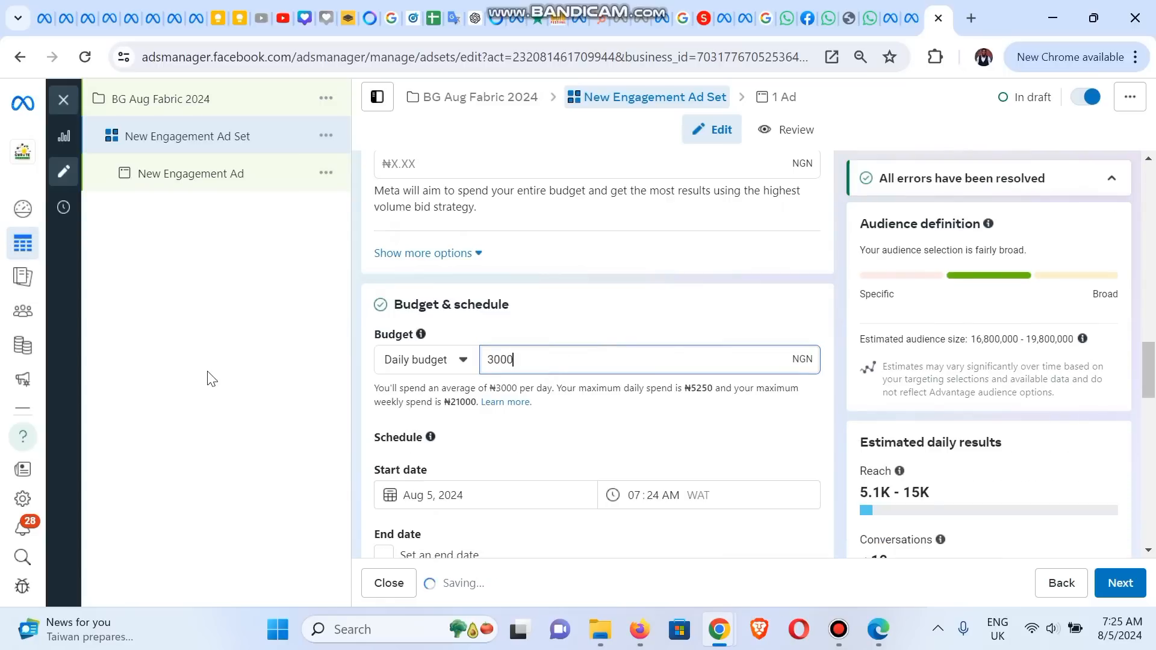
left_click(234, 373)
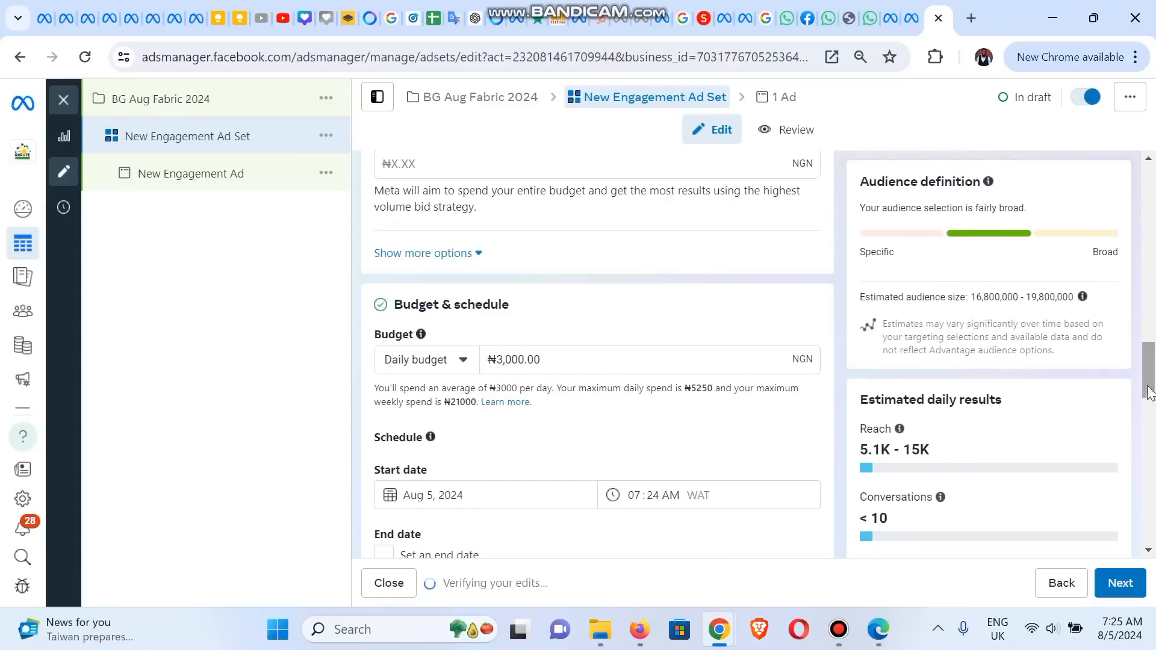
- Set the ad set's start time to 08:00 AM in the schedule
left_click_drag(1149, 389, 1150, 421)
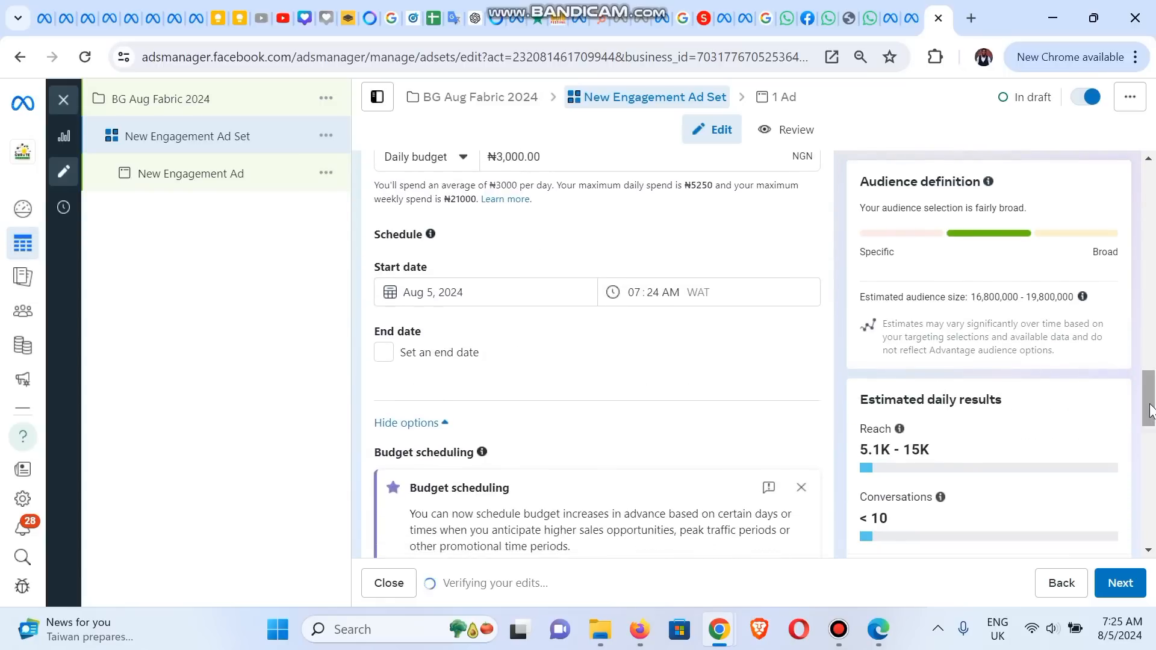
left_click(636, 297)
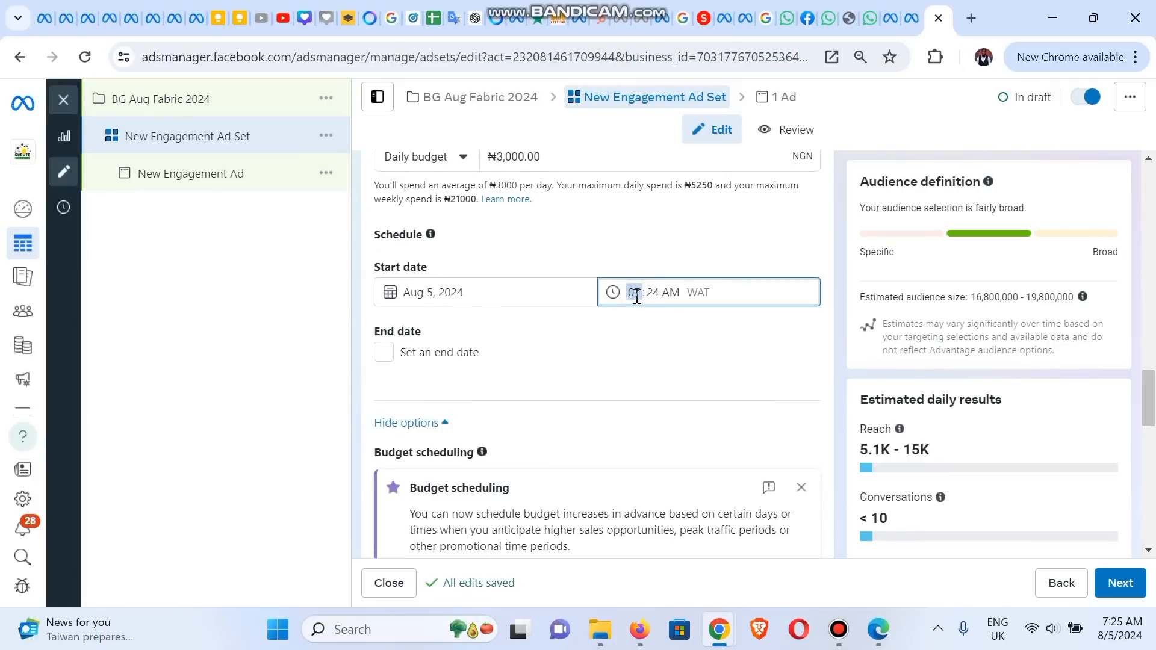
key("Up")
key("Tab")
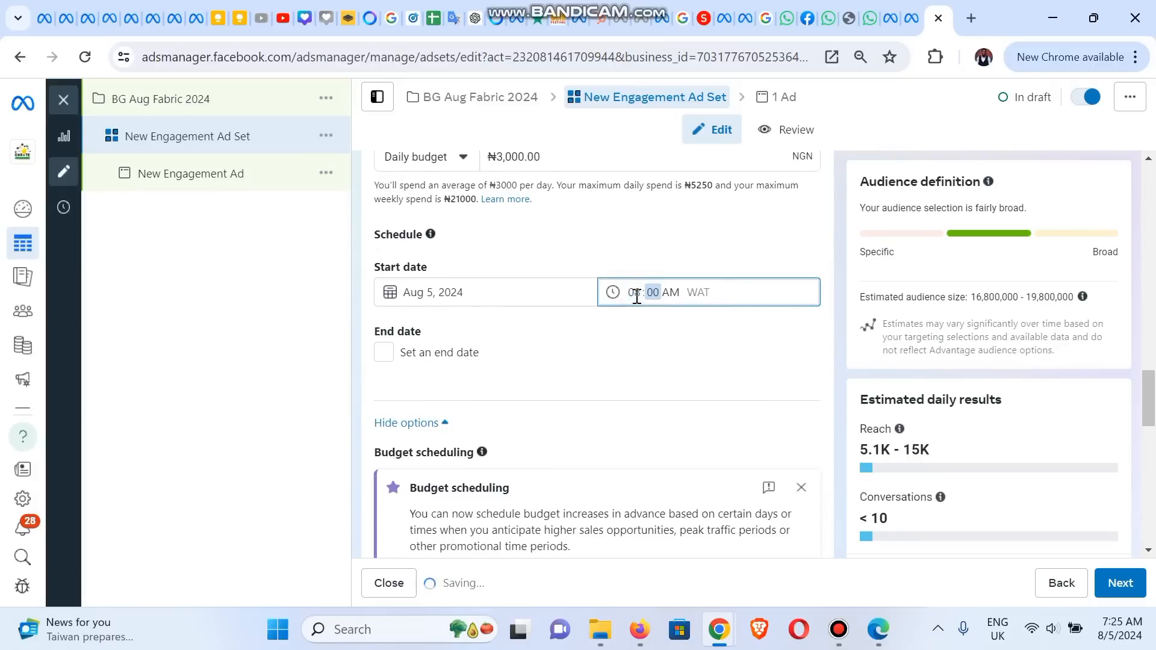
- Enable an end date for the ad set and set it to Sep 5, 2024 at 08:00 AM
left_click(389, 357)
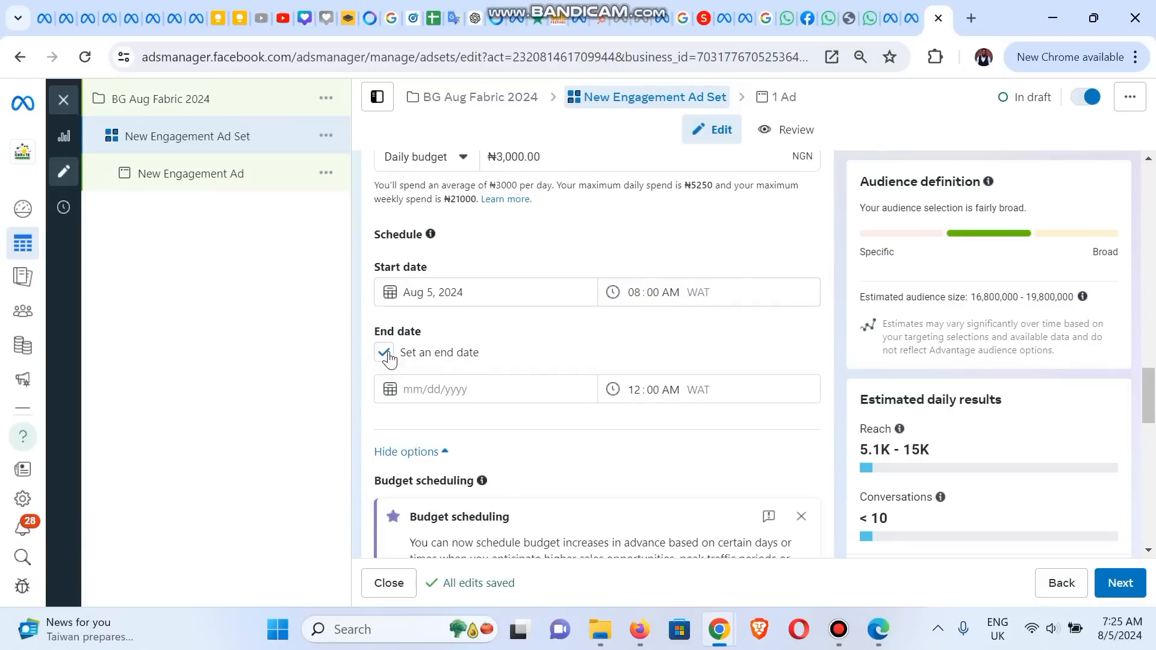
left_click(434, 389)
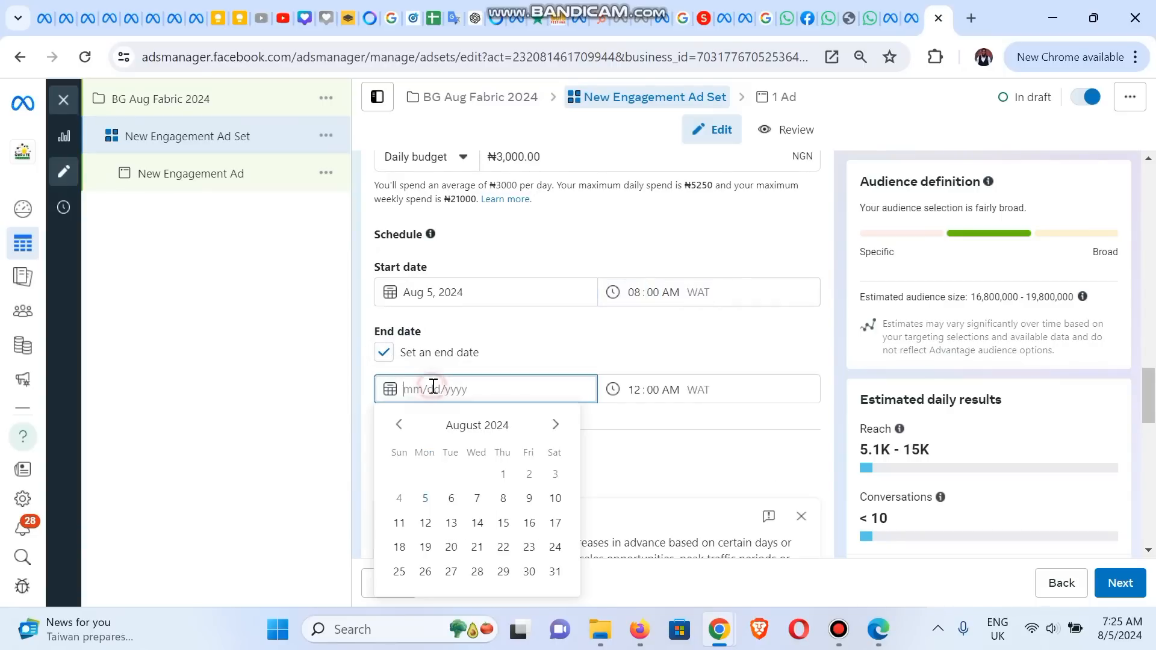
left_click(555, 426)
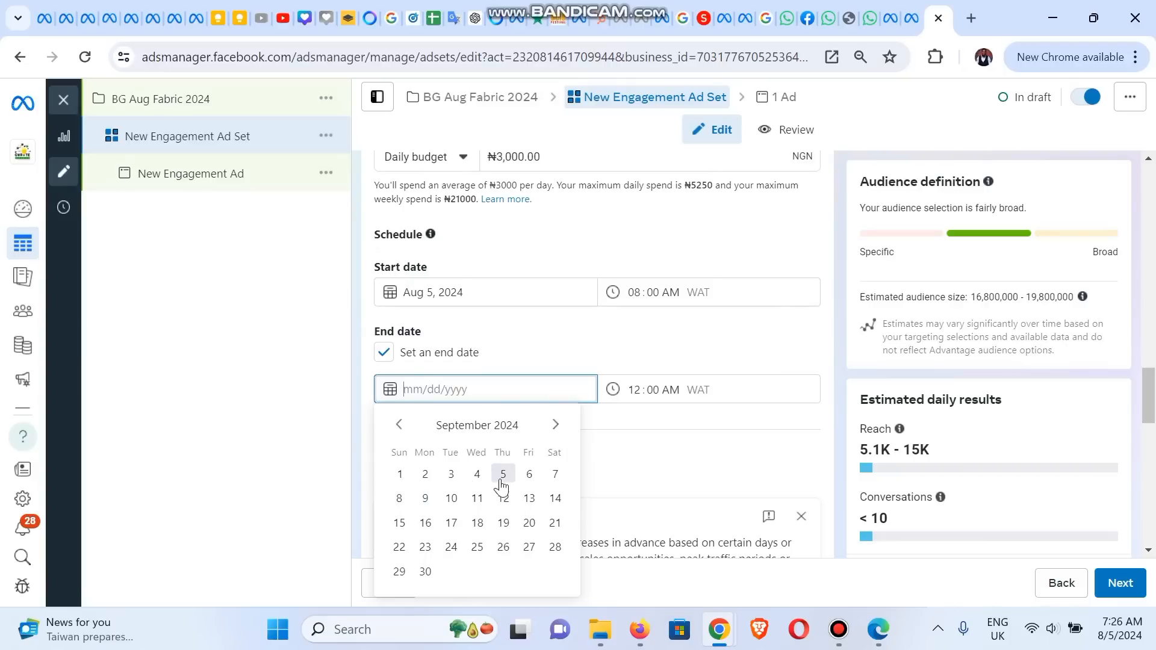
left_click(501, 476)
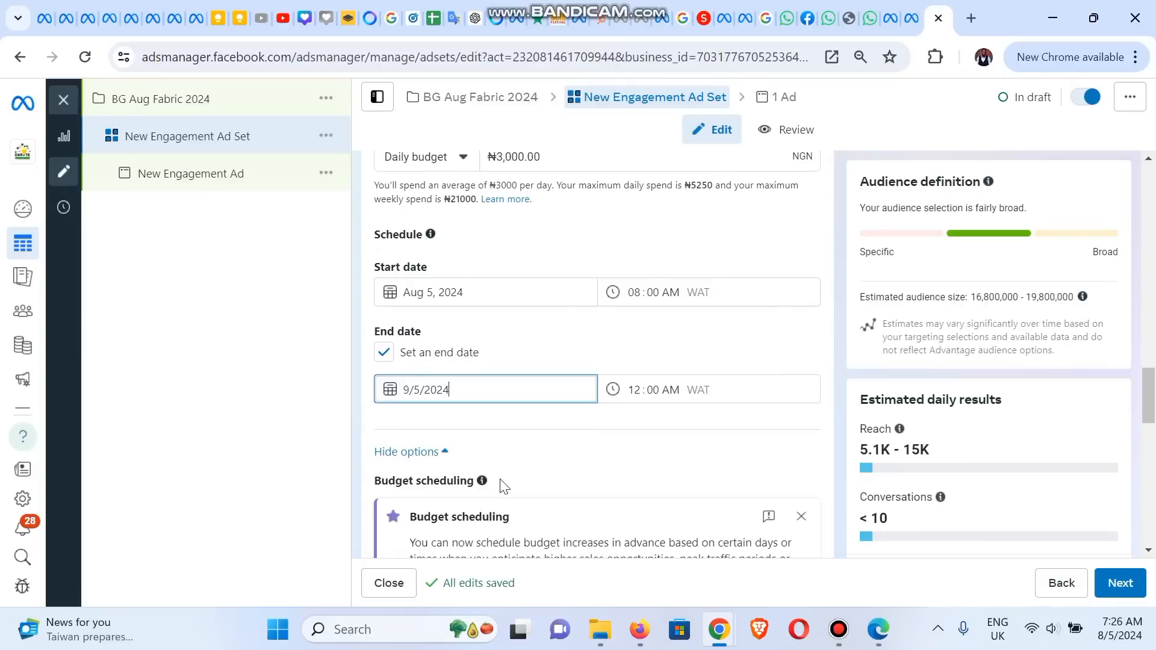
left_click(635, 386)
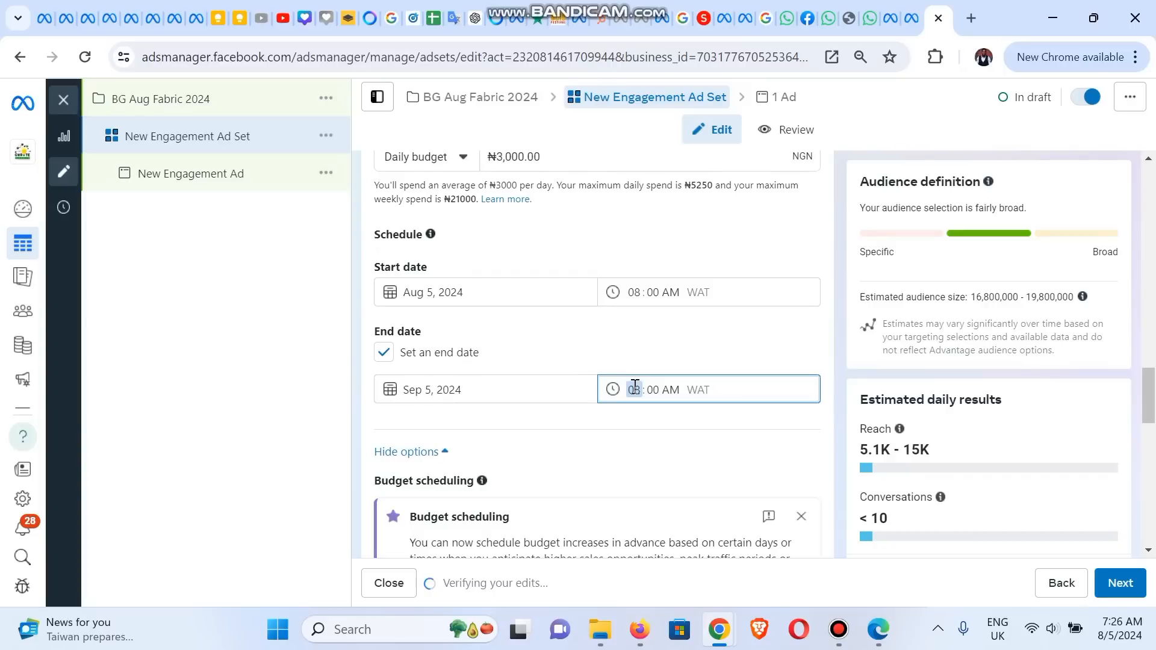
left_click(594, 425)
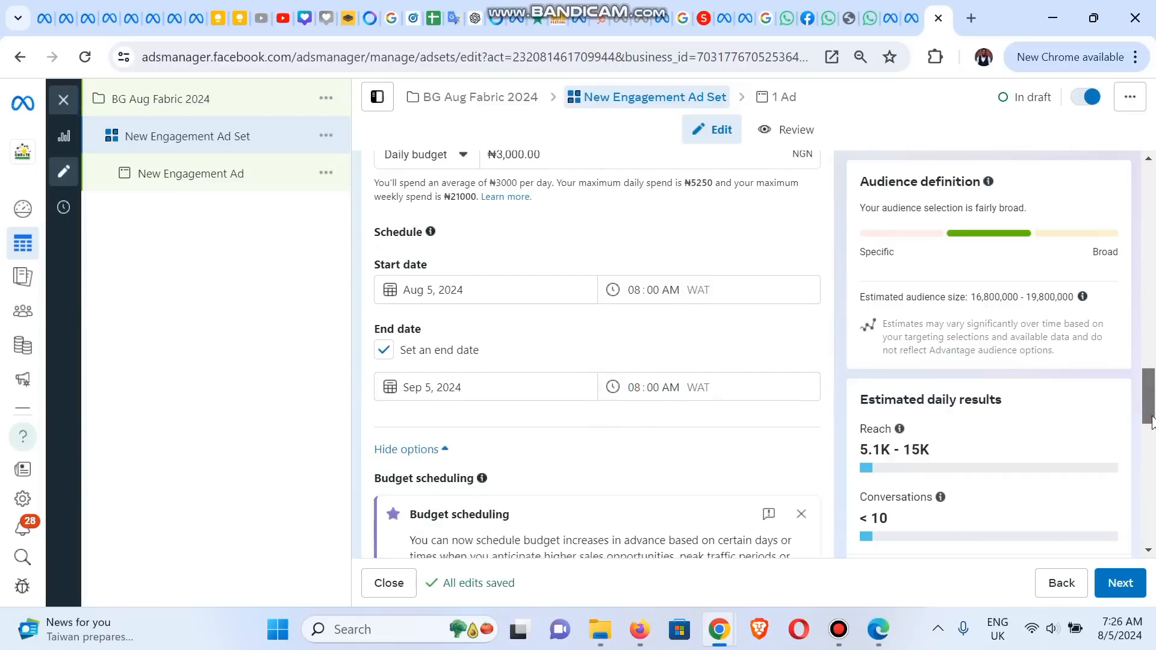
- Open the ad set's audience locations for editing
scroll(1152, 430, "down", 2)
left_click_drag(1152, 428, 1148, 502)
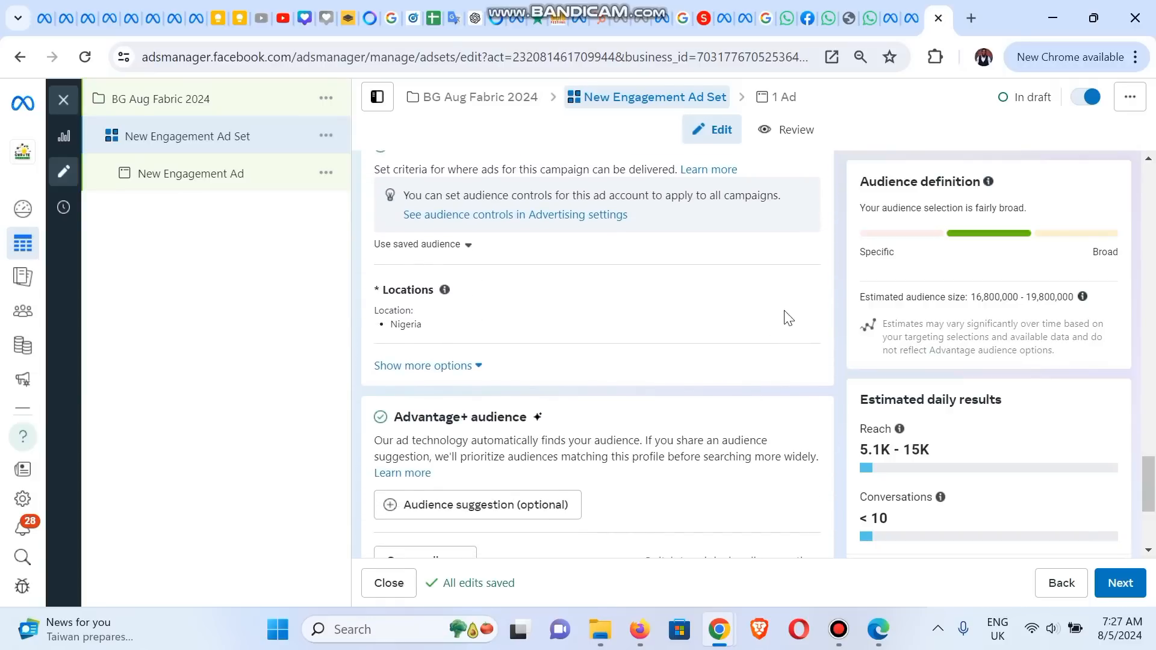
mouse_move(789, 308)
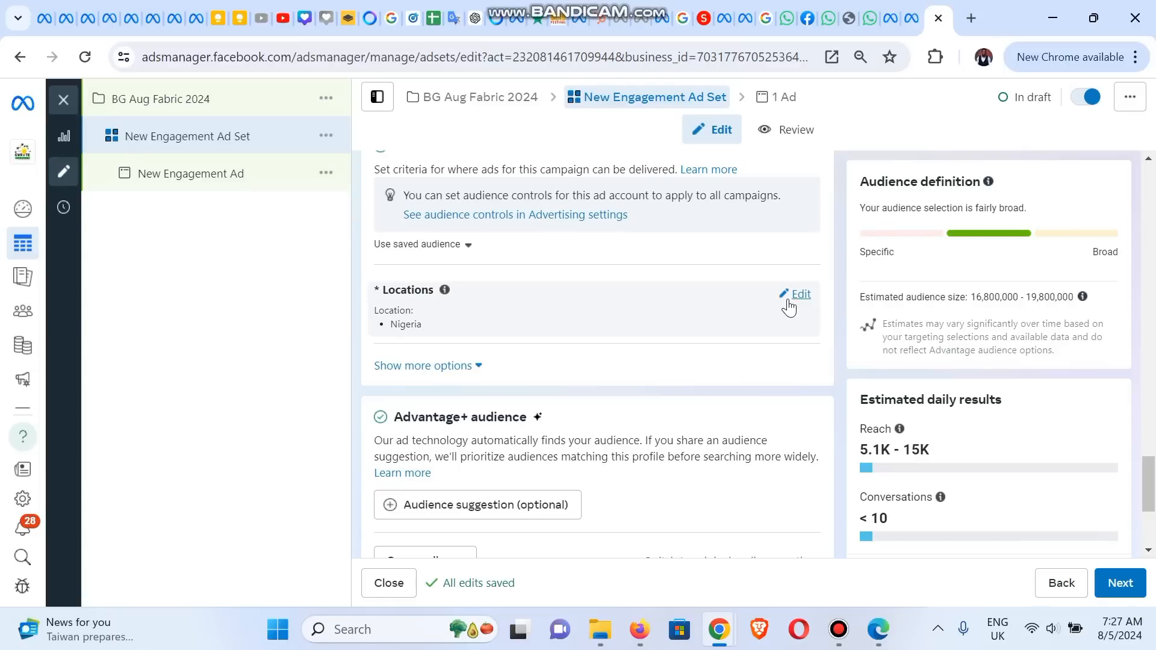
left_click(789, 306)
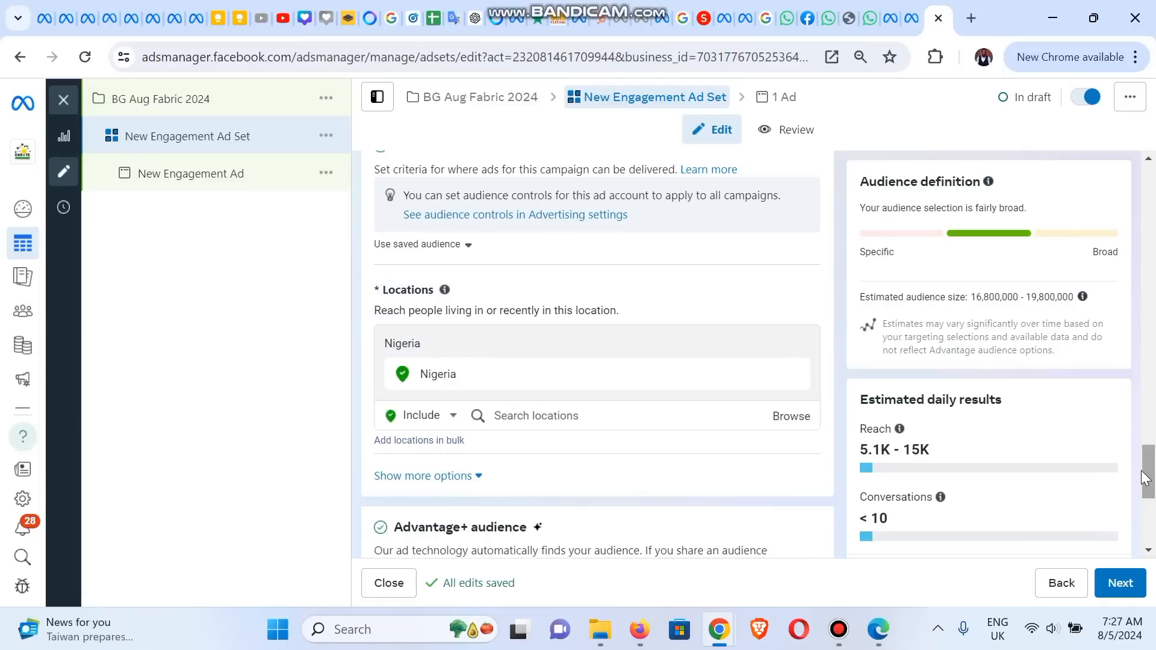
- Show the additional audience control options and set the minimum age to 23
left_click_drag(1149, 476, 1154, 515)
scroll(1153, 515, "up", 3)
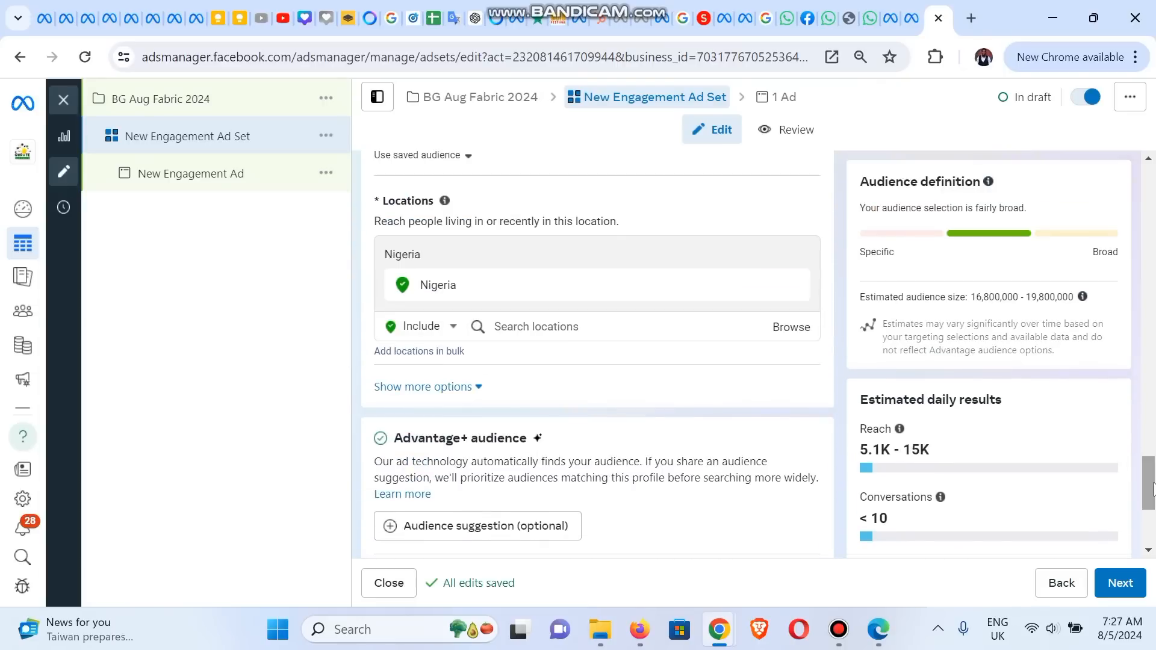
left_click(433, 386)
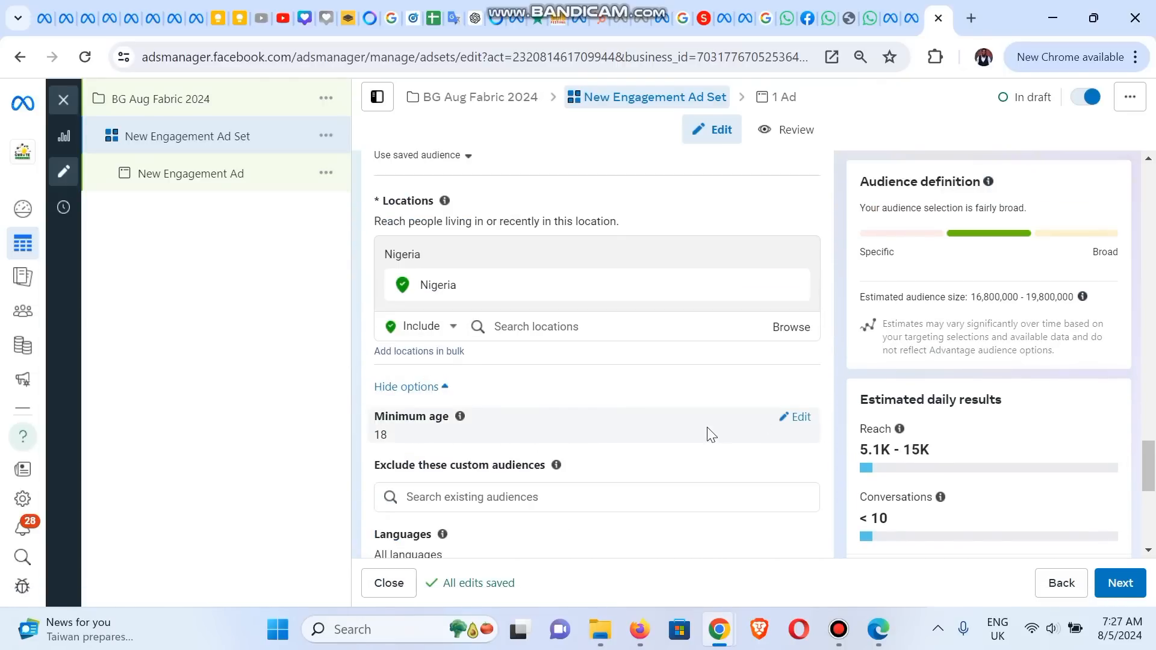
left_click(789, 417)
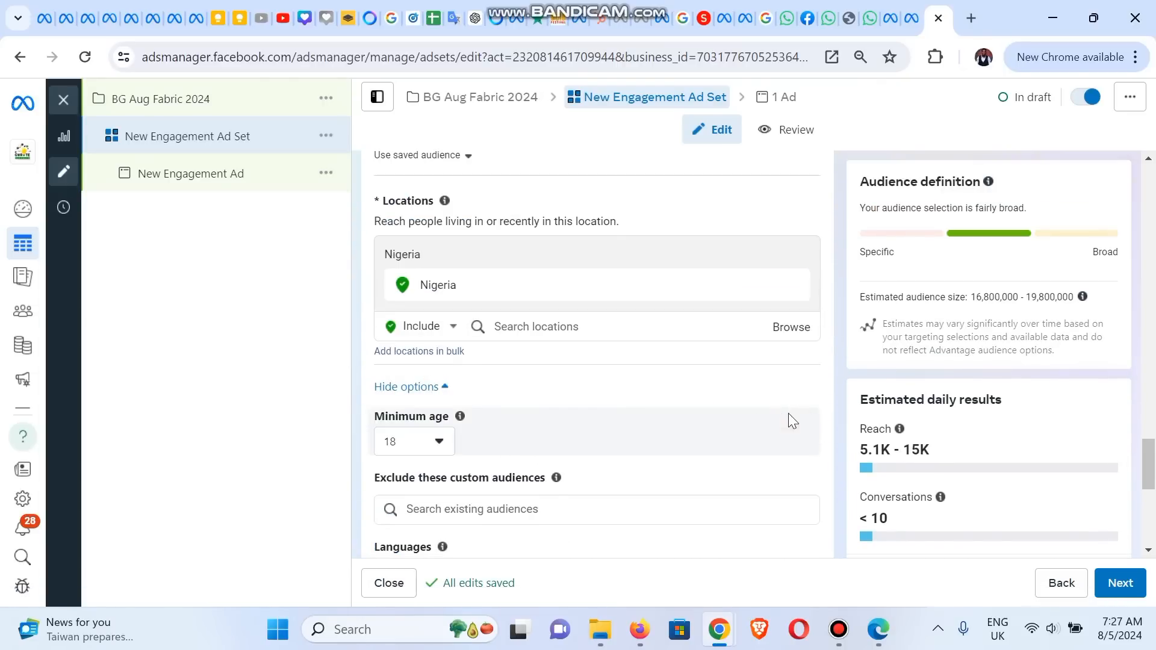
left_click(413, 441)
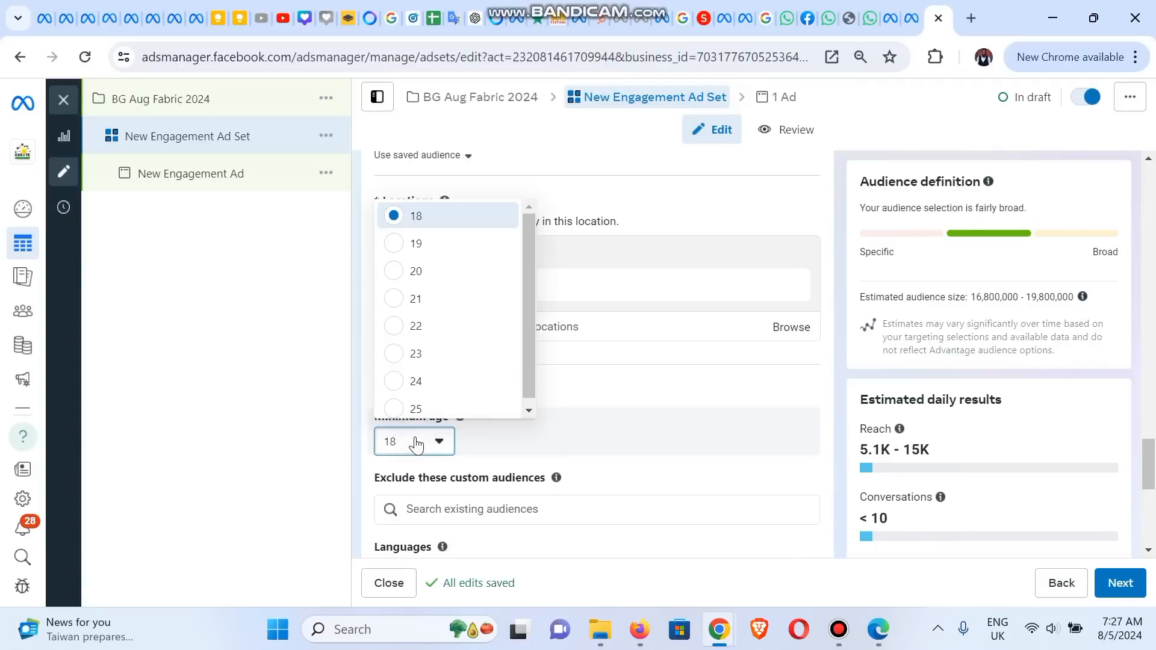
left_click(392, 361)
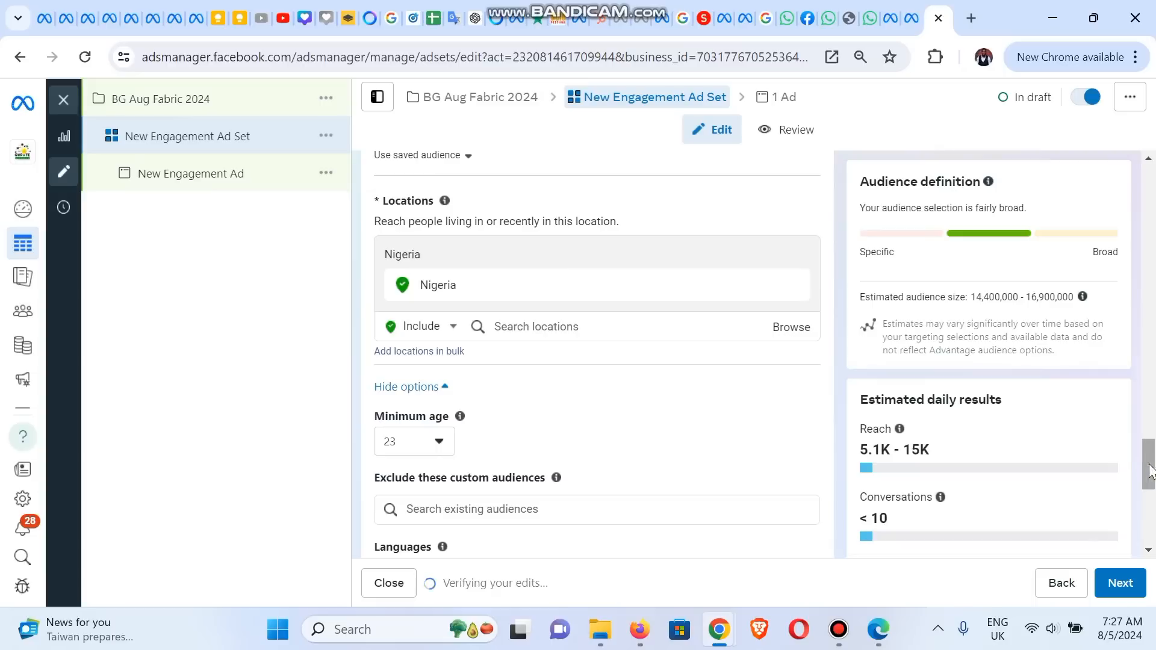
- Restrict the audience languages to English (All)
left_click_drag(1150, 473, 1153, 503)
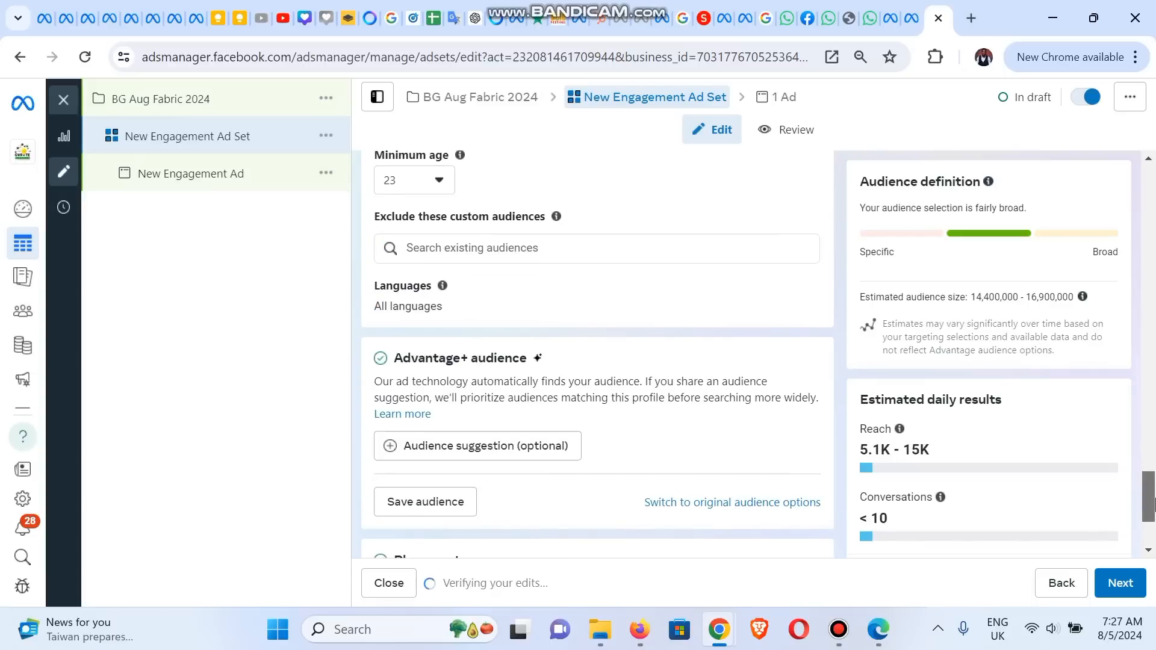
scroll(1095, 478, "up", 1)
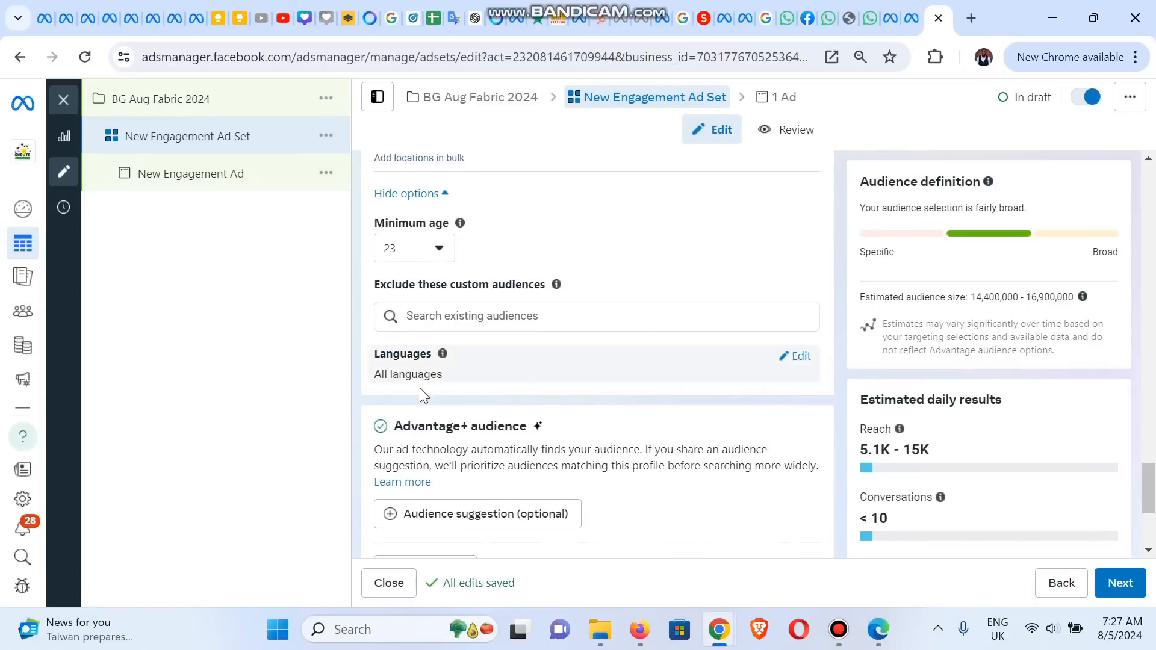
left_click(789, 358)
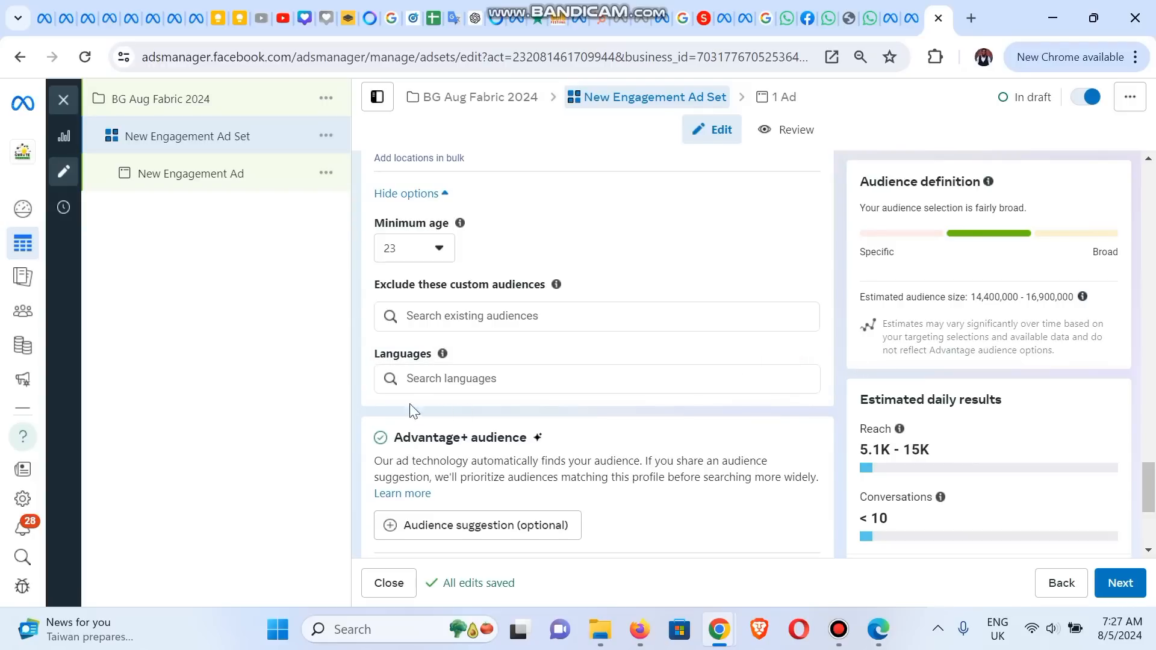
left_click(411, 380)
type("engli")
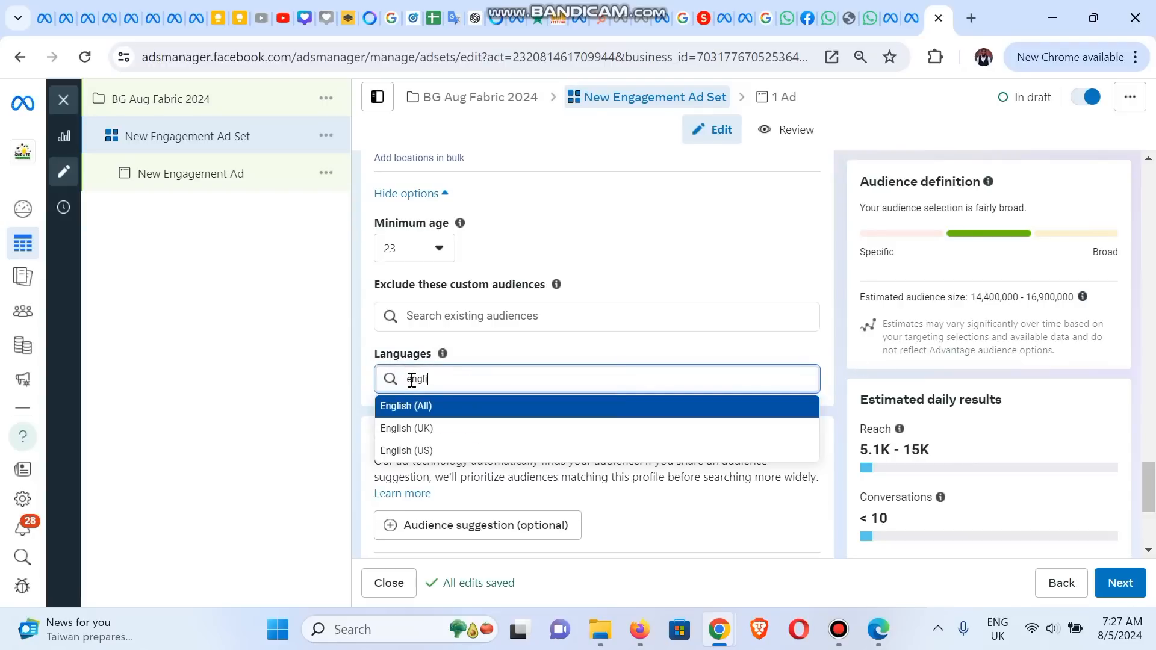
left_click(432, 409)
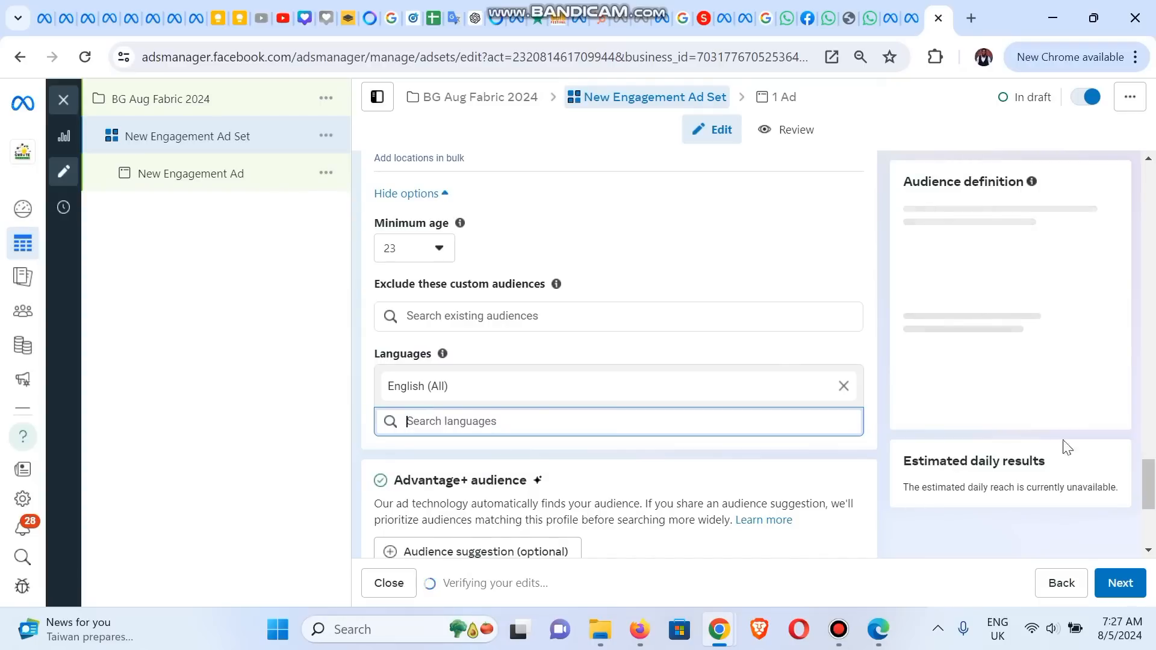
- Switch the ad set from Advantage+ audience to the original audience options
left_click_drag(1152, 488, 1151, 508)
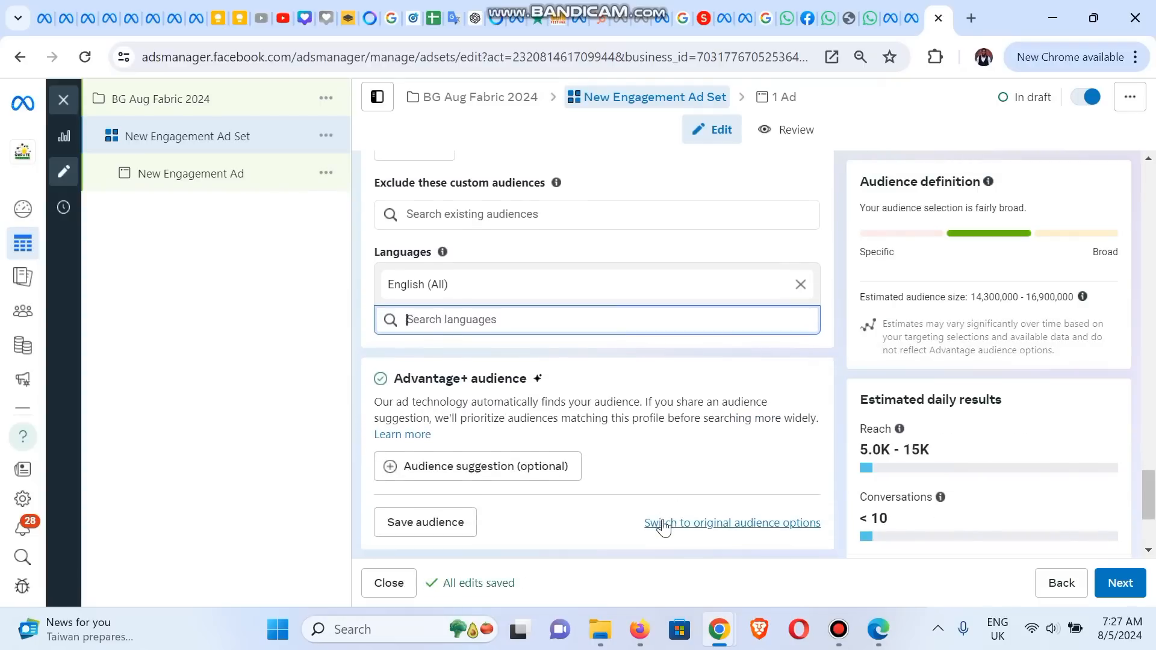
left_click(663, 524)
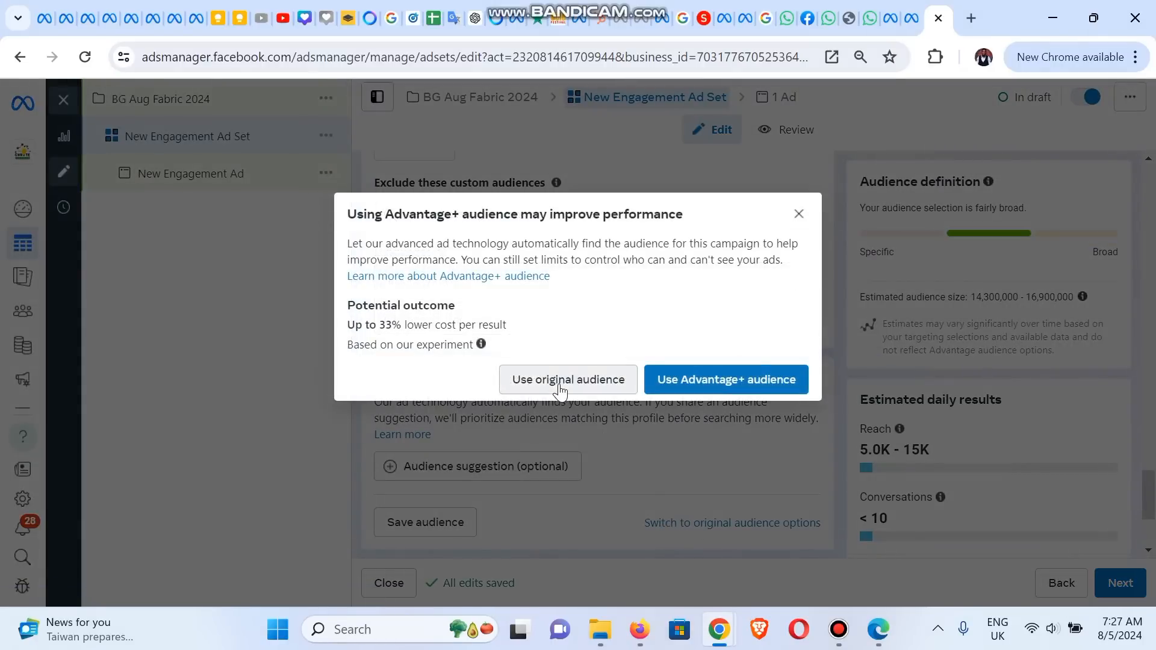
left_click(561, 379)
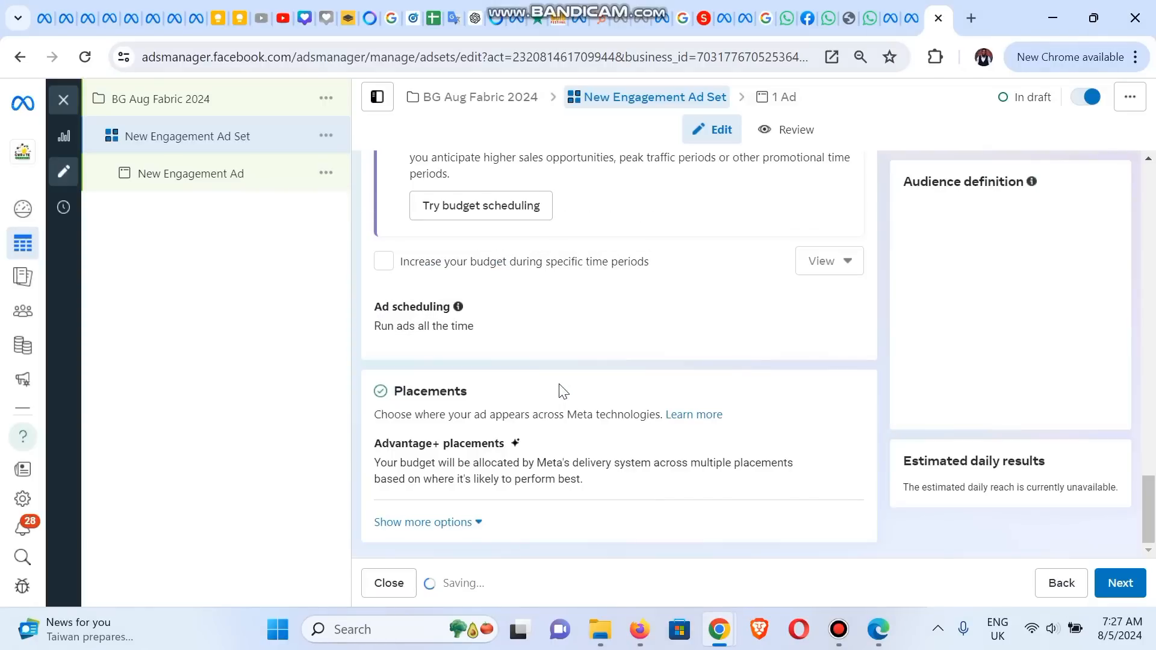
- Set the ad set's audience gender to Women
scroll(1149, 379, "up", 4)
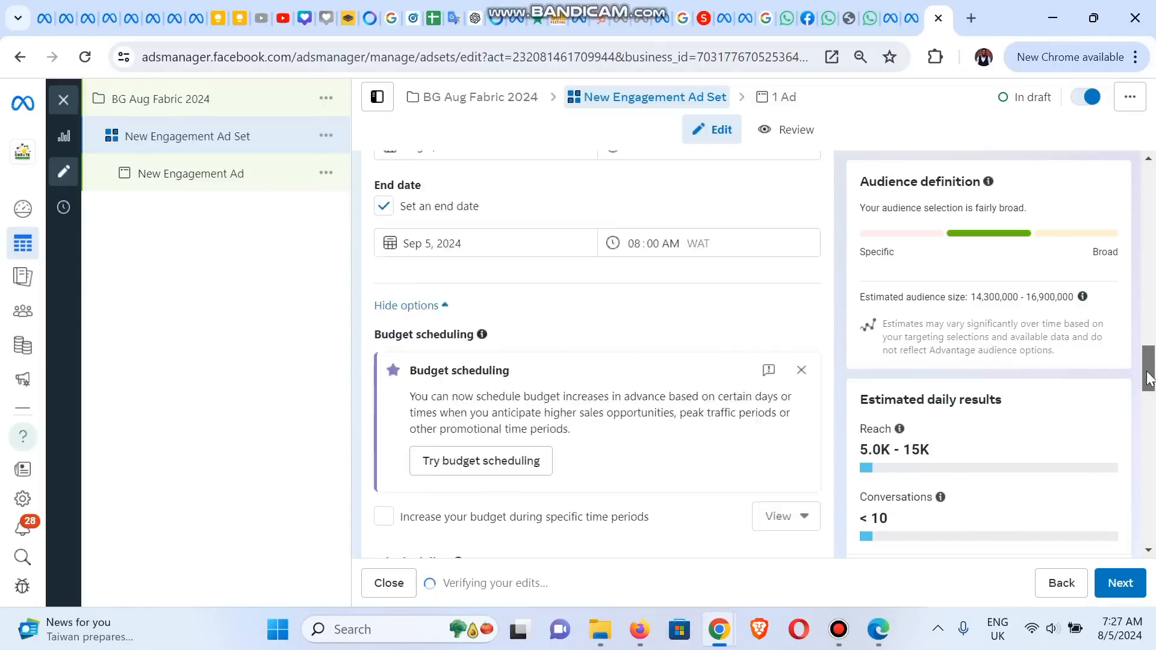
left_click_drag(1149, 380, 1153, 497)
mouse_move(910, 498)
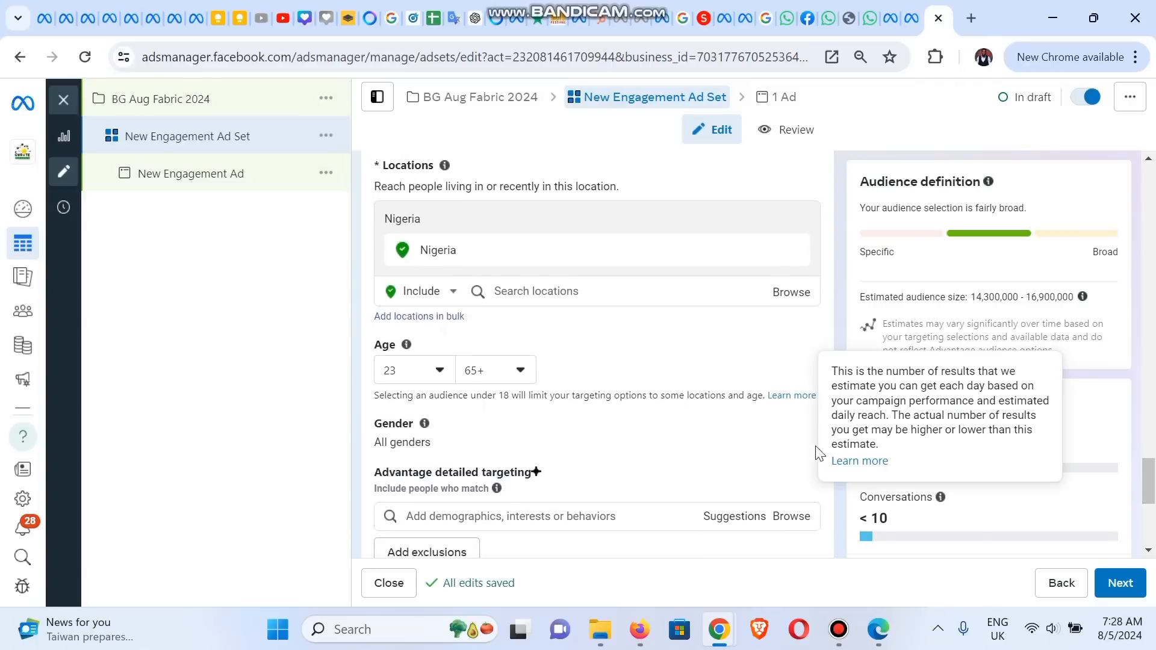
left_click(798, 424)
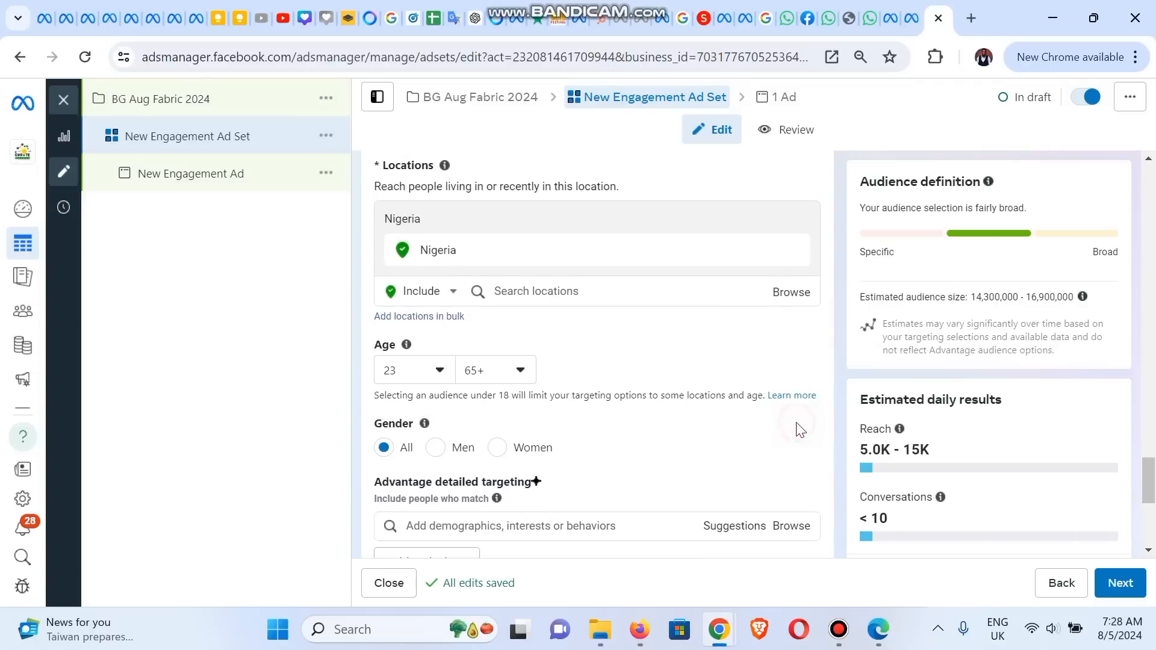
left_click(498, 449)
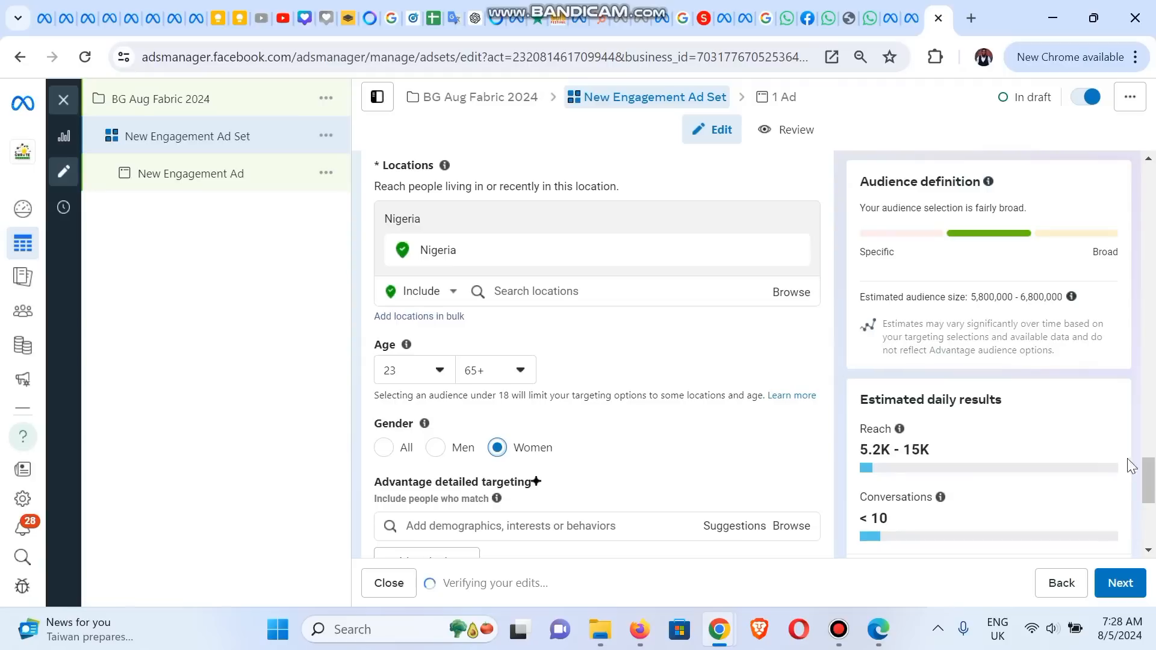
- Proceed from the ad set to the ad level and turn off the ad preview
left_click_drag(1152, 493, 1151, 532)
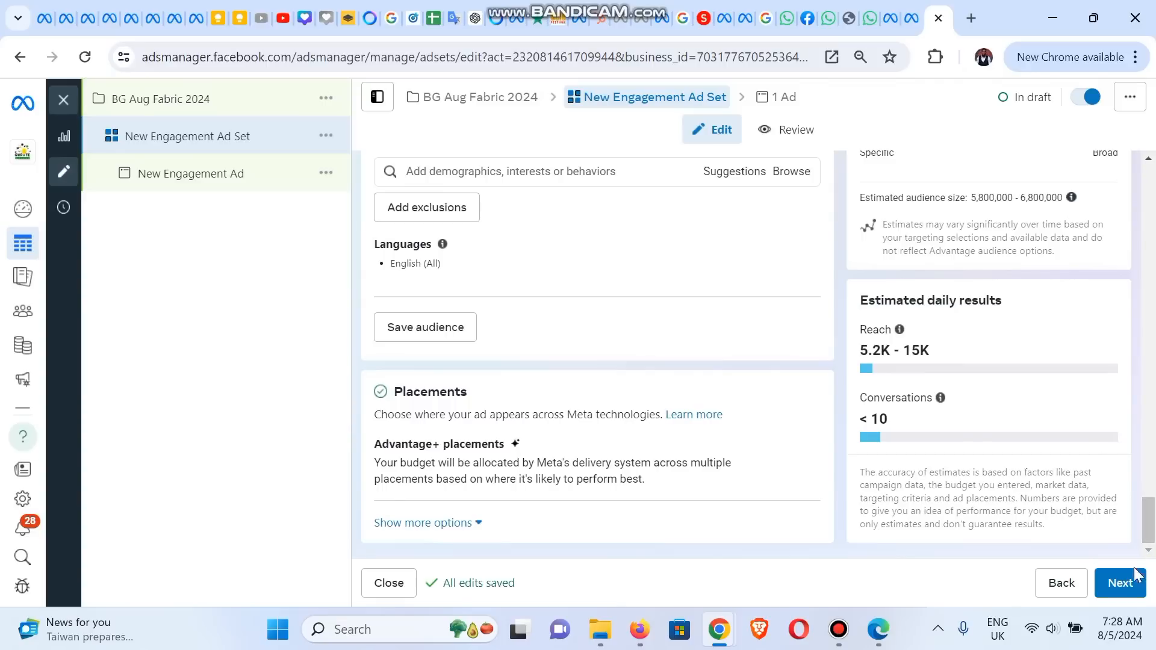
left_click(1124, 585)
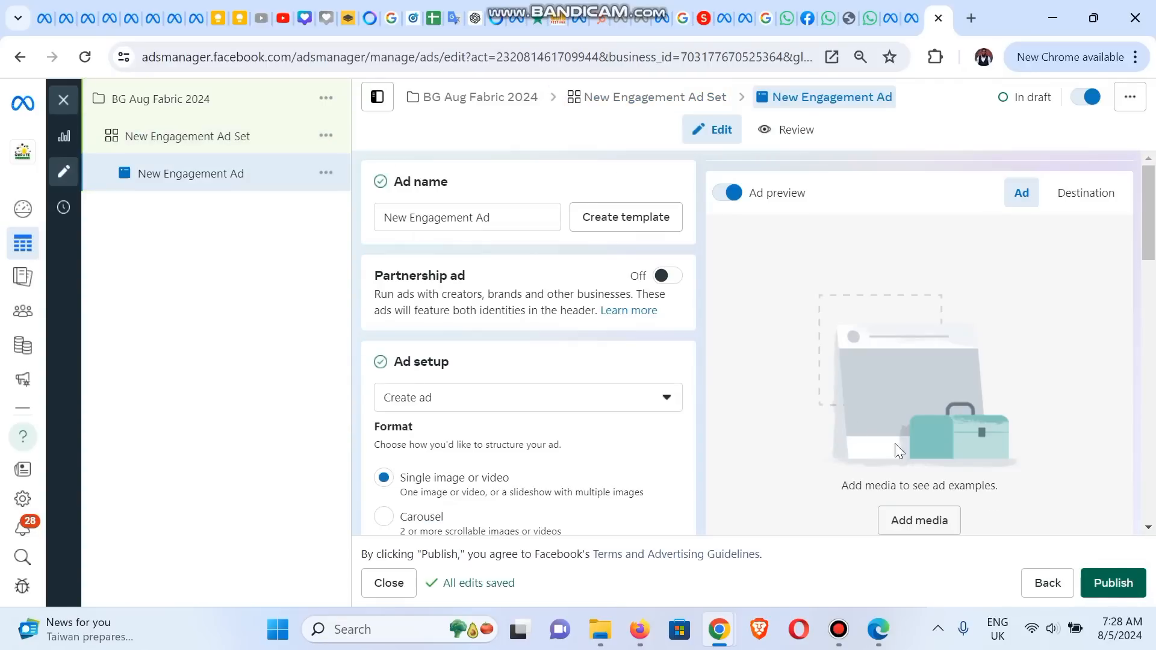
left_click(723, 198)
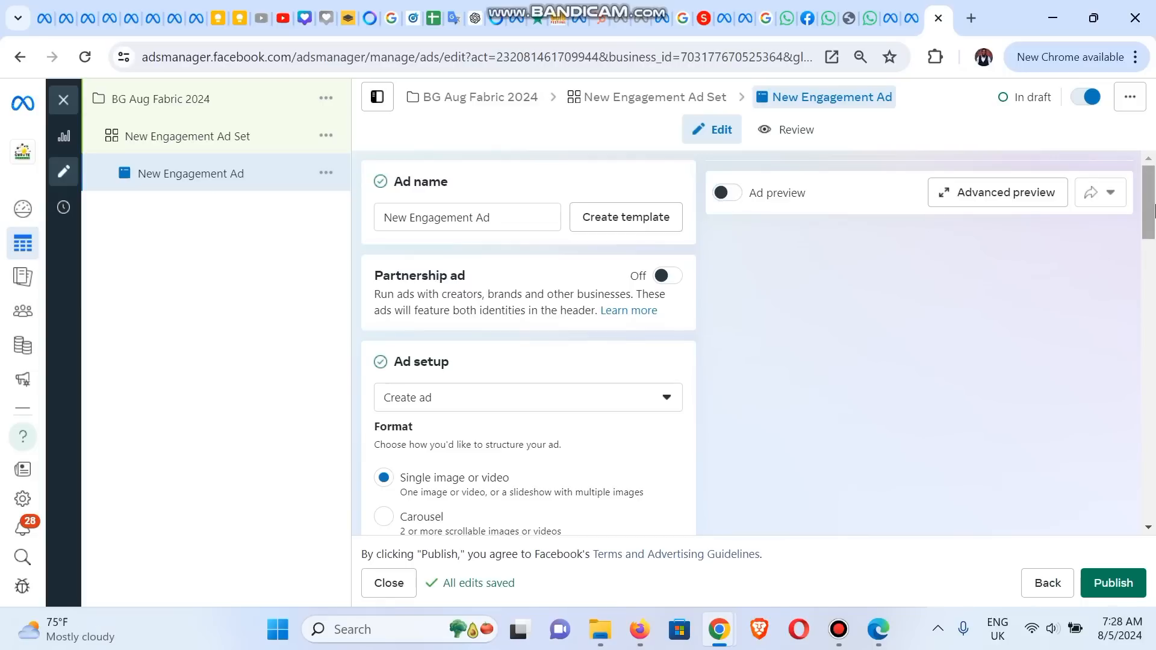
- Change the ad setup to use an existing post
left_click_drag(1155, 205, 1027, 247)
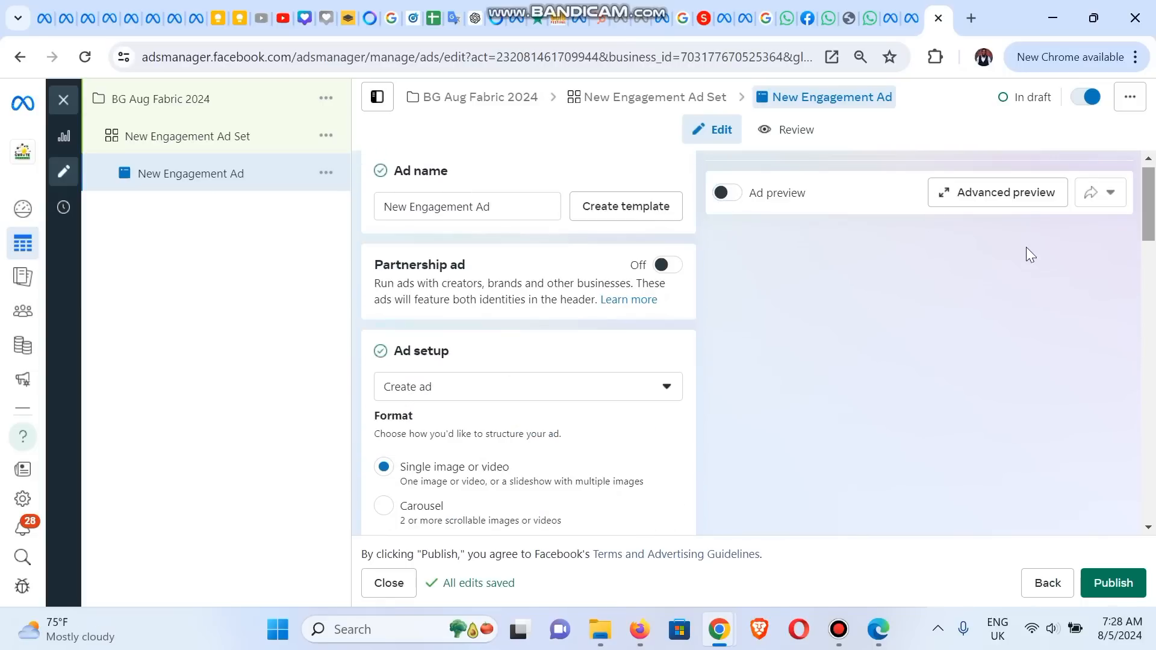
left_click(548, 389)
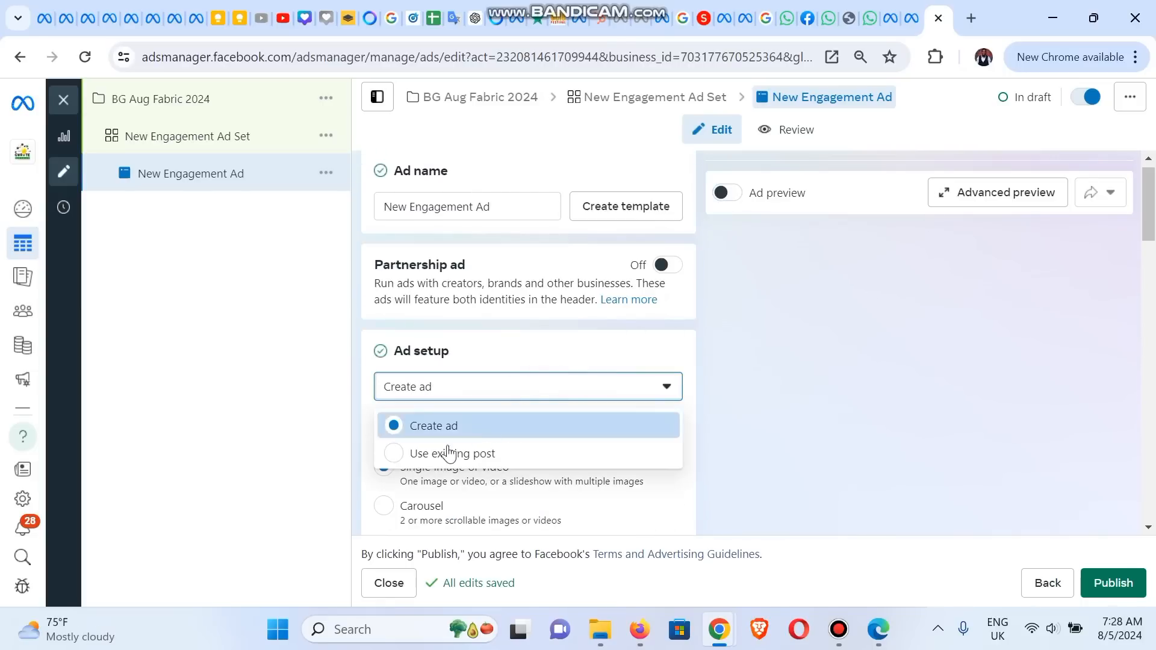
left_click(432, 455)
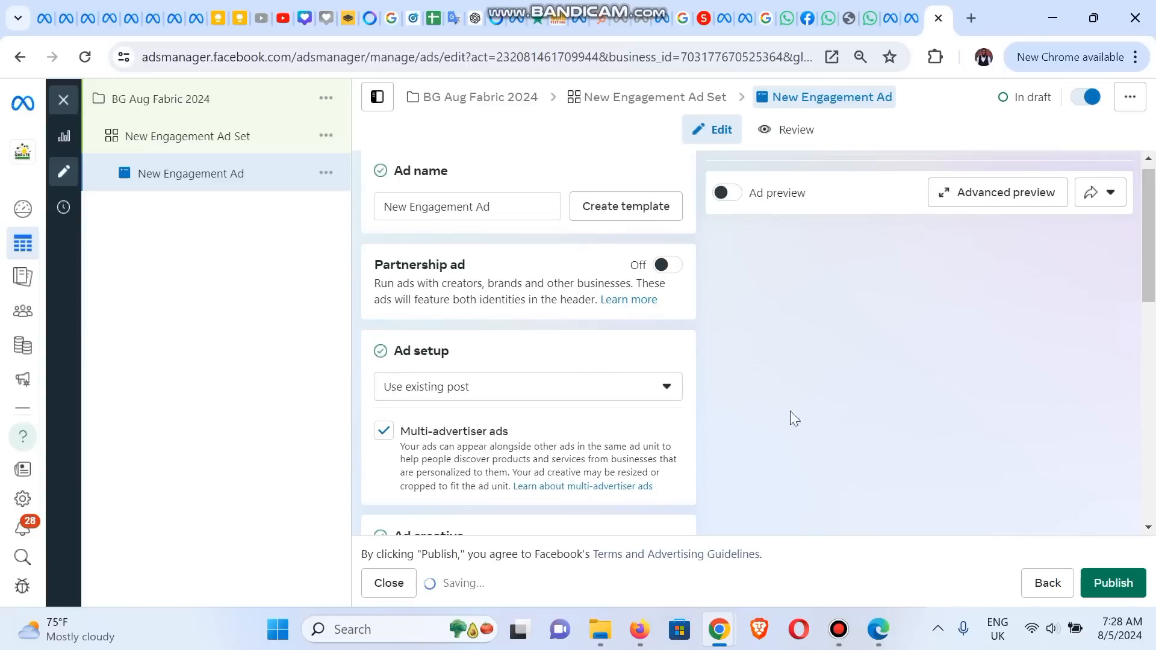
- Select the Aug 4, 2024 Facebook video post beginning "Are you a designer struggling to find quality and affordable fabrics?" as the ad creative
scroll(1151, 269, "down", 1)
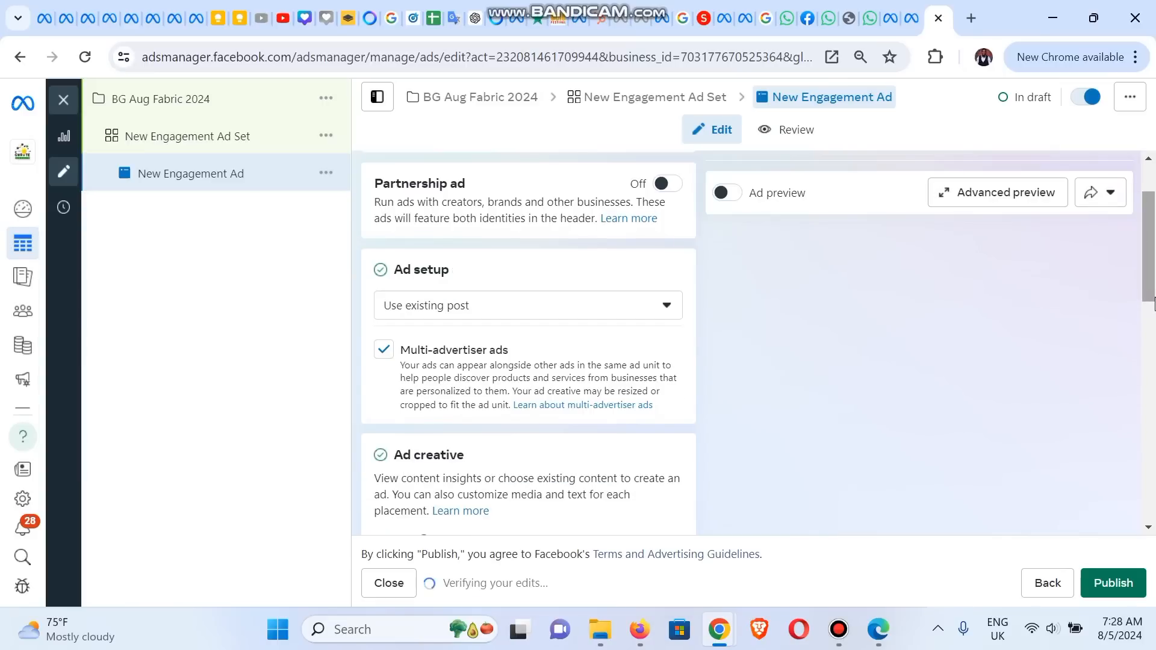
scroll(1149, 271, "down", 3)
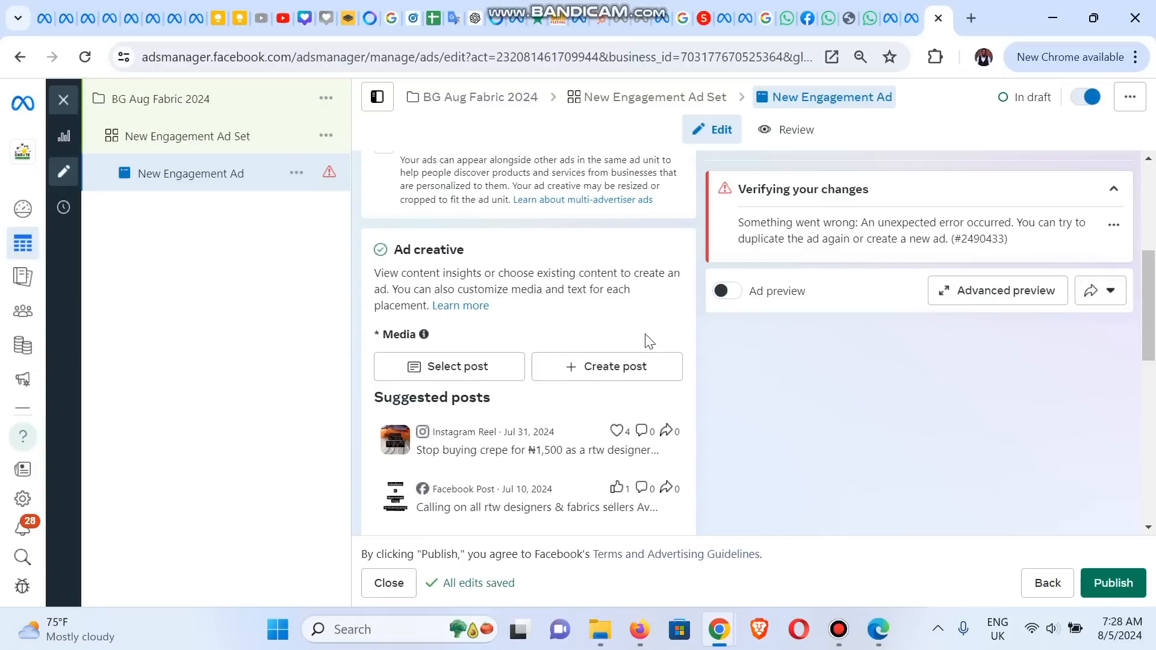
left_click(451, 369)
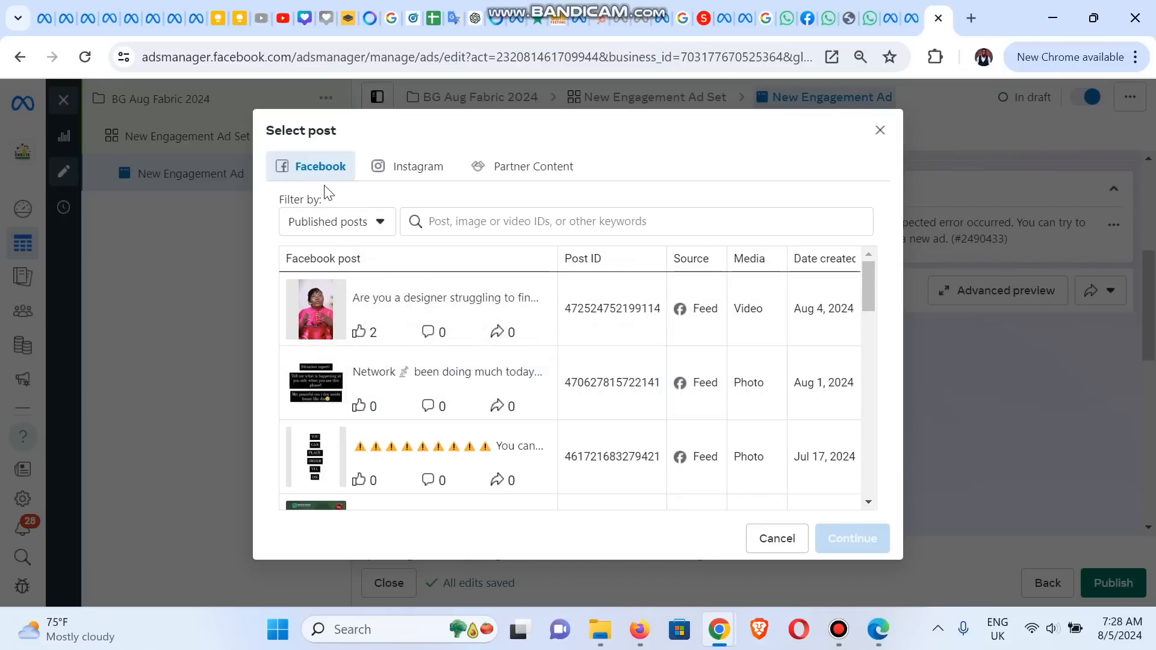
left_click(440, 316)
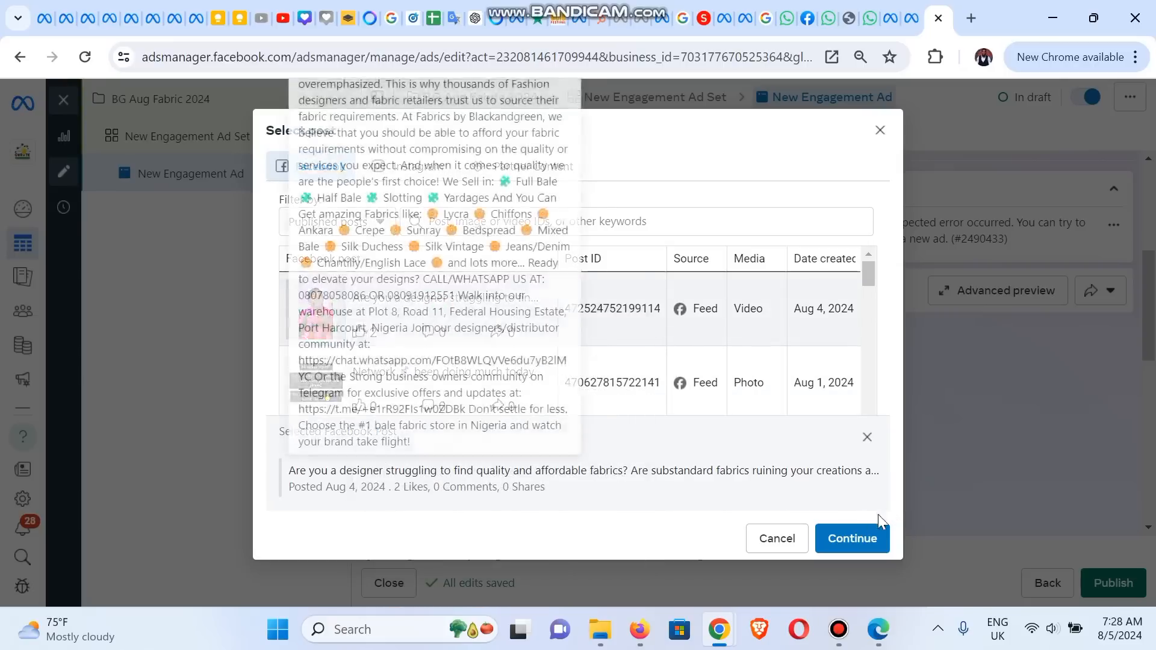
left_click(857, 538)
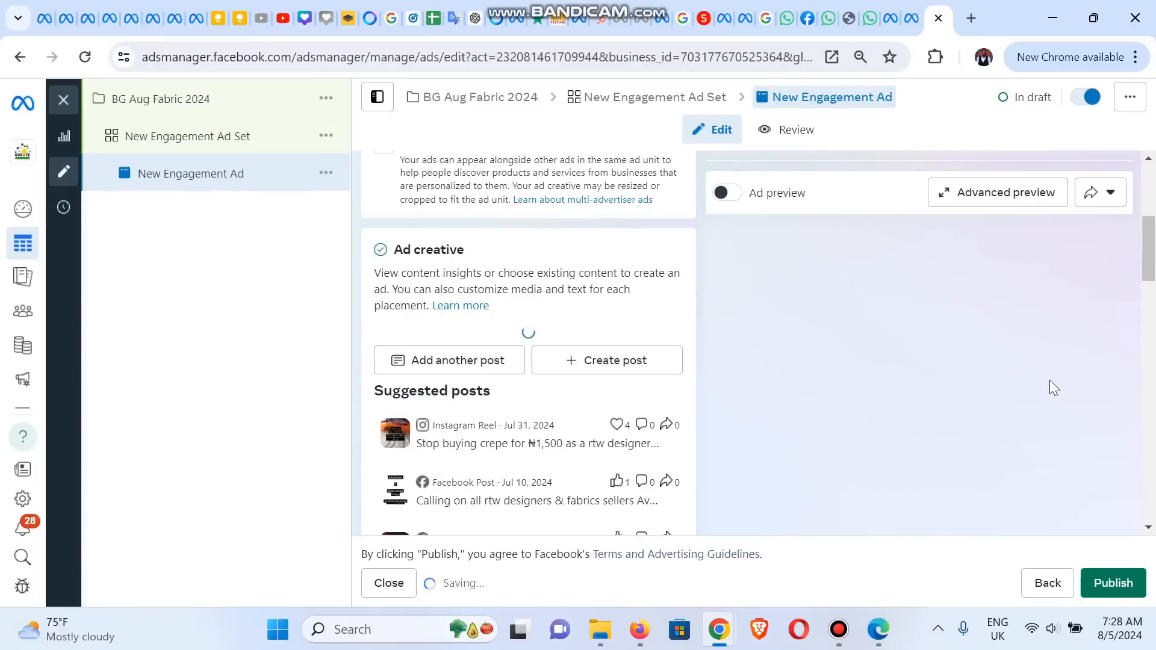
- Use the existing message template "B and G Fabrics April 2024" and expand its full list of questions
left_click_drag(1149, 241, 1152, 446)
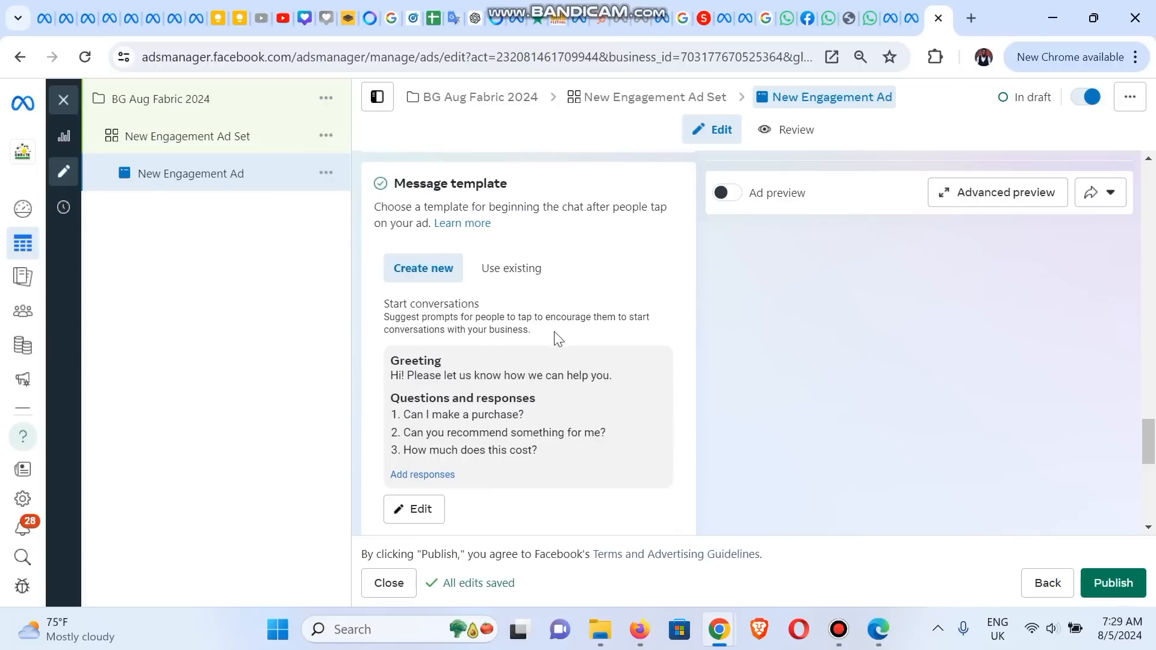
left_click(520, 279)
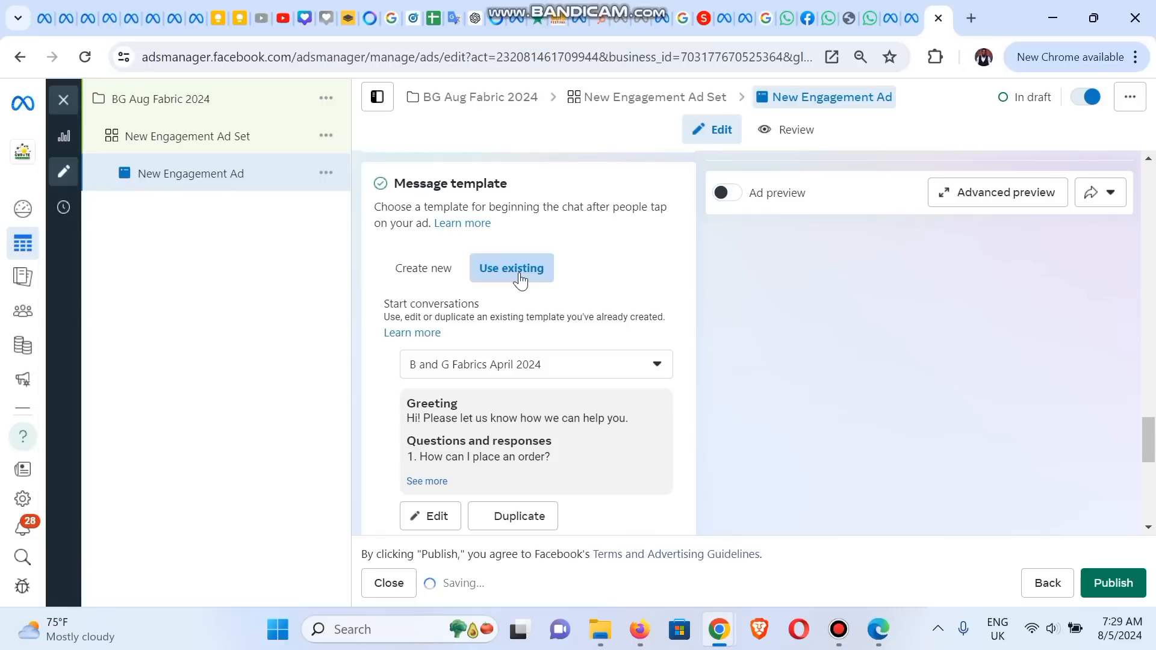
scroll(593, 238, "down", 4)
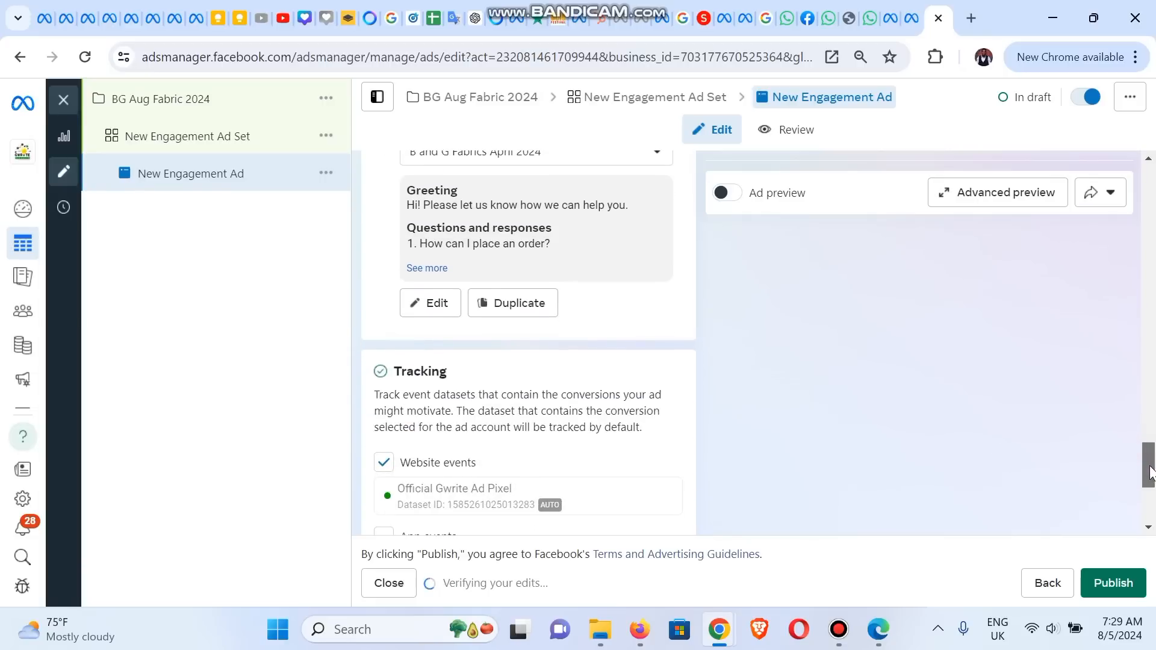
left_click(437, 267)
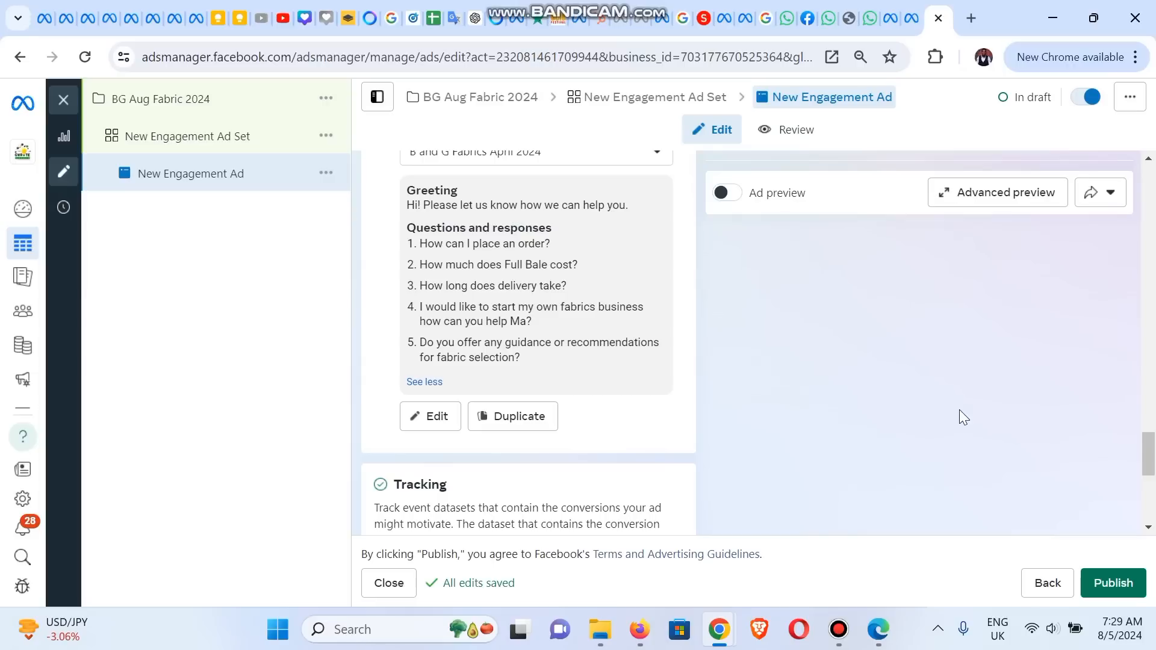
- Disable website events tracking for the ad and turn the ad preview on
left_click_drag(1150, 452, 1150, 492)
left_click(392, 221)
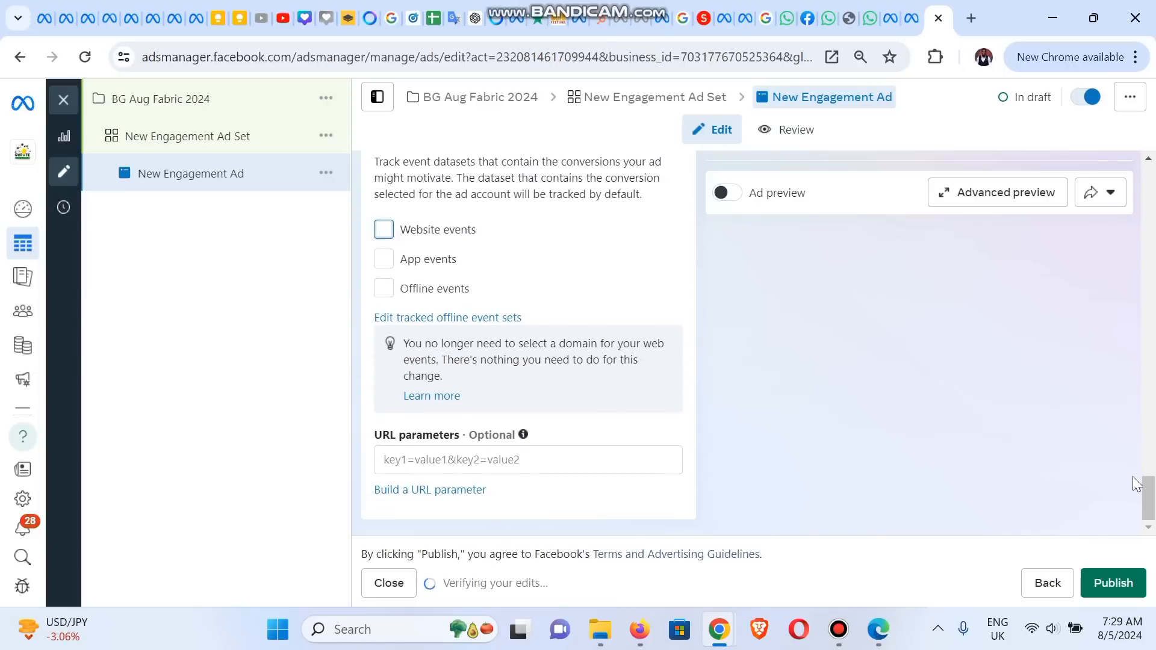
mouse_move(1150, 497)
left_mouse_down()
mouse_move(1153, 443)
mouse_move(1152, 517)
mouse_move(1152, 490)
left_mouse_up()
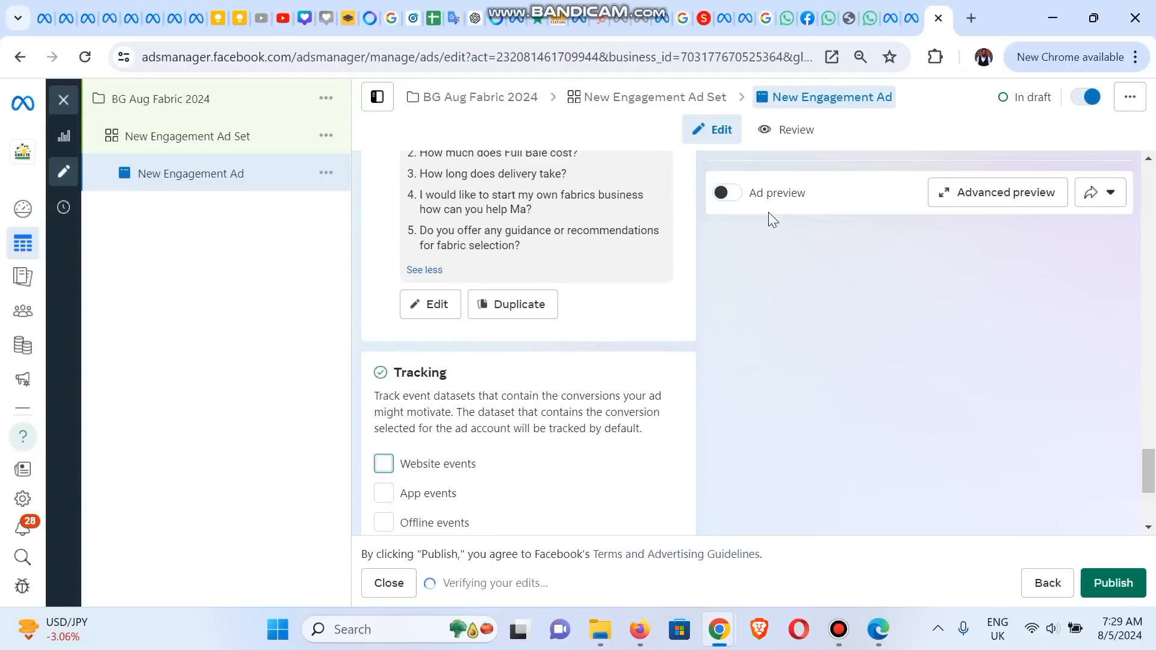
left_click(729, 194)
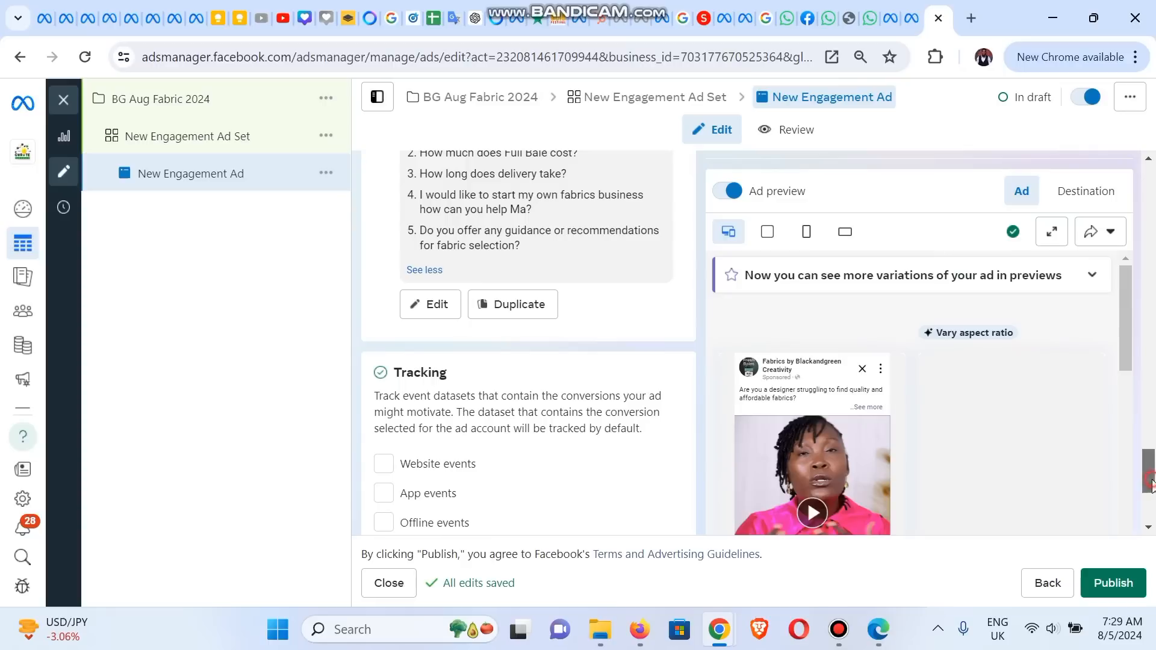
- Duplicate the engagement ad set once within the original campaign
left_click_drag(1150, 486, 1151, 521)
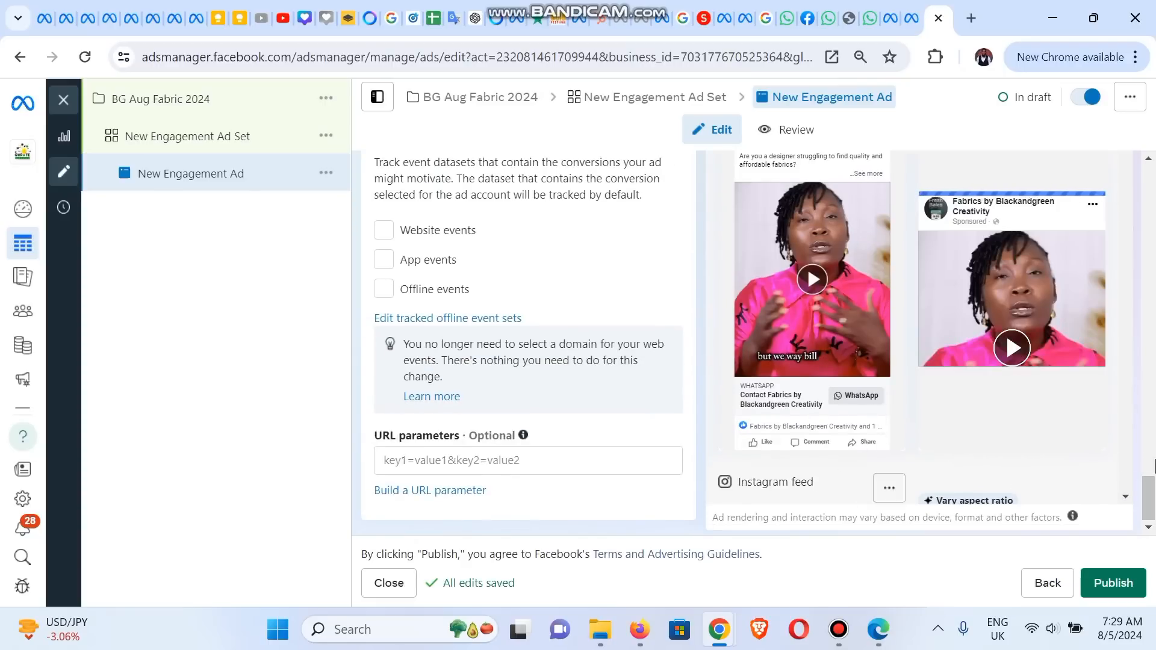
left_click_drag(1150, 505, 1155, 535)
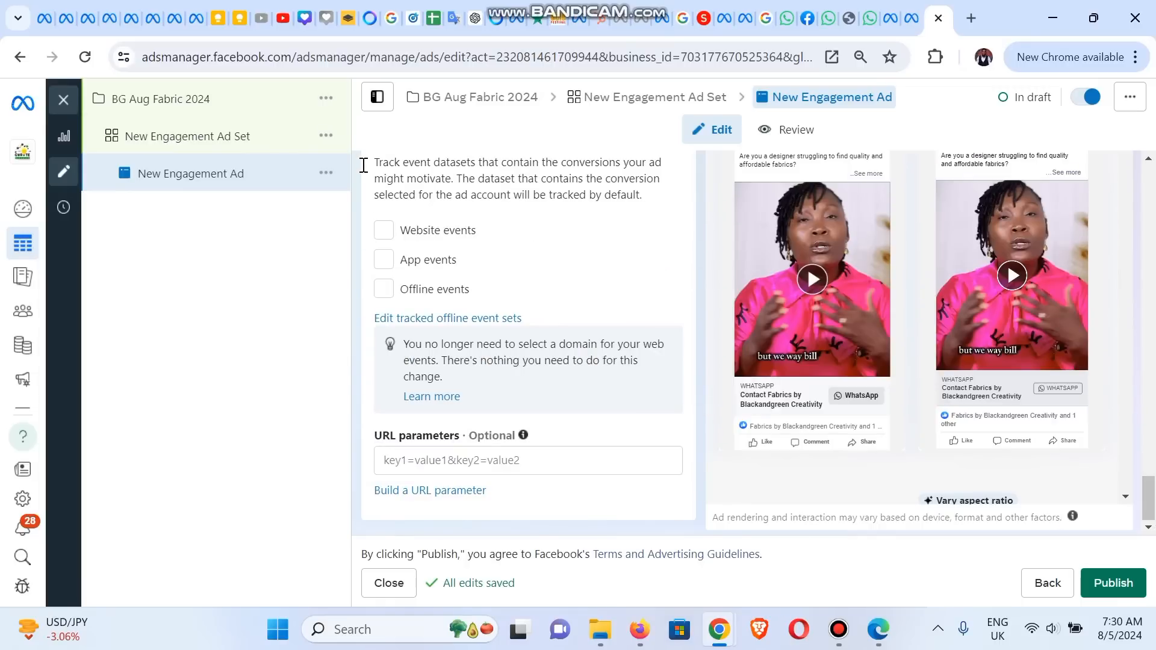
left_click(326, 137)
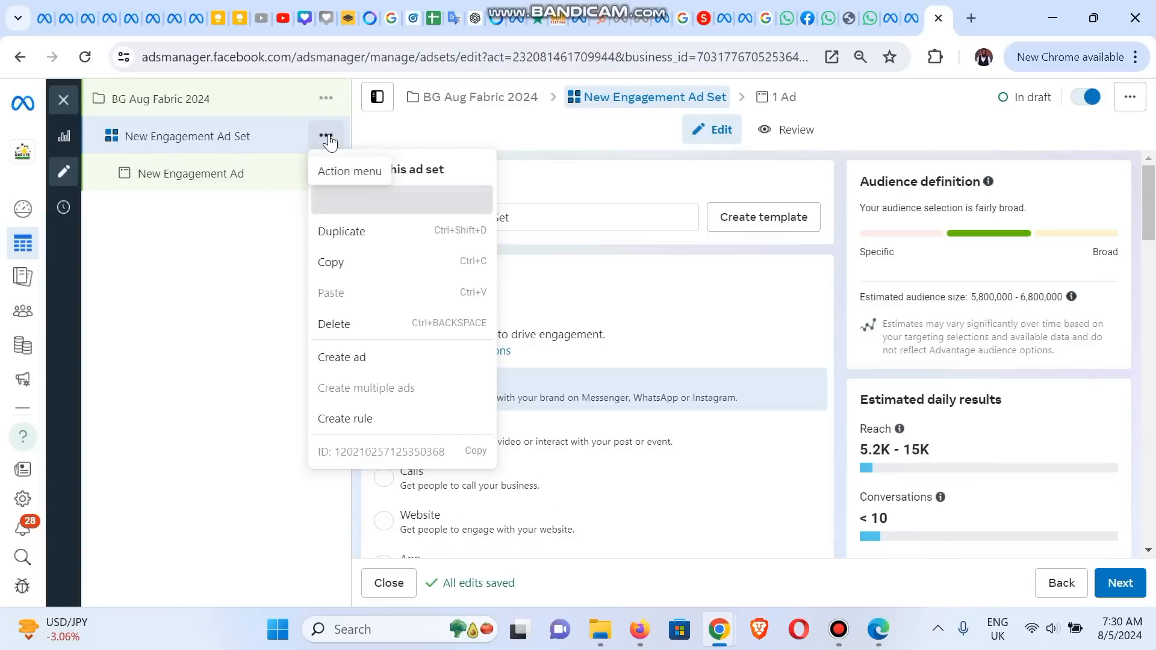
left_click(392, 237)
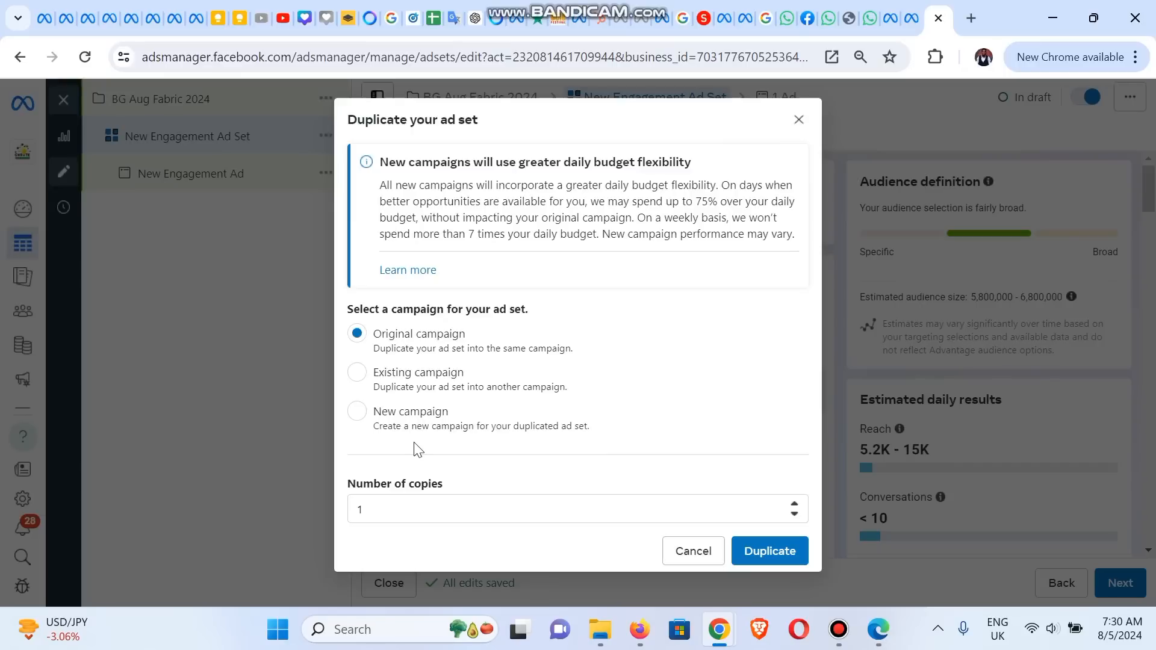
left_click(771, 563)
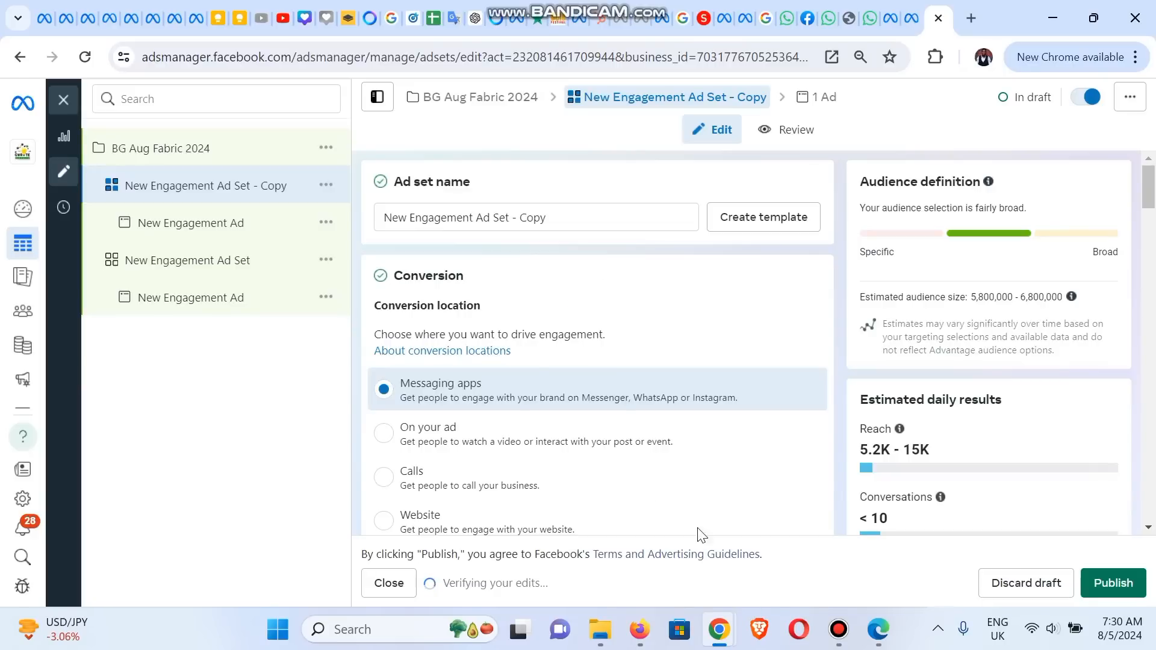
- Rename the duplicated ad set as "Viral"
left_click(570, 222)
key("ctrl+a")
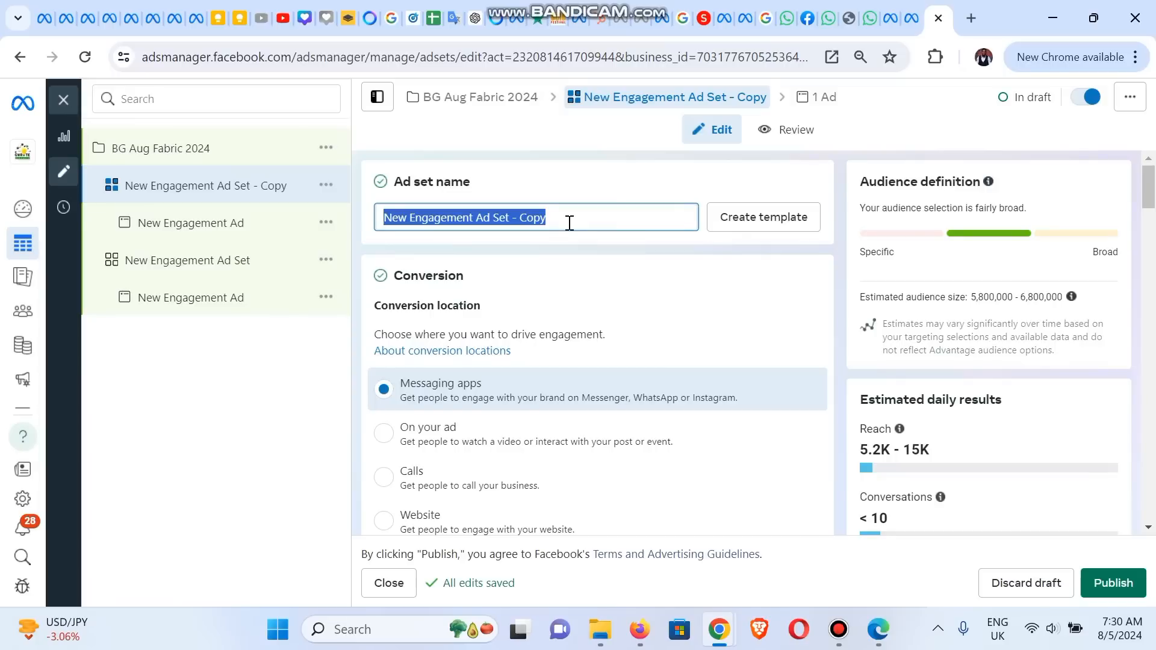
type("Viral")
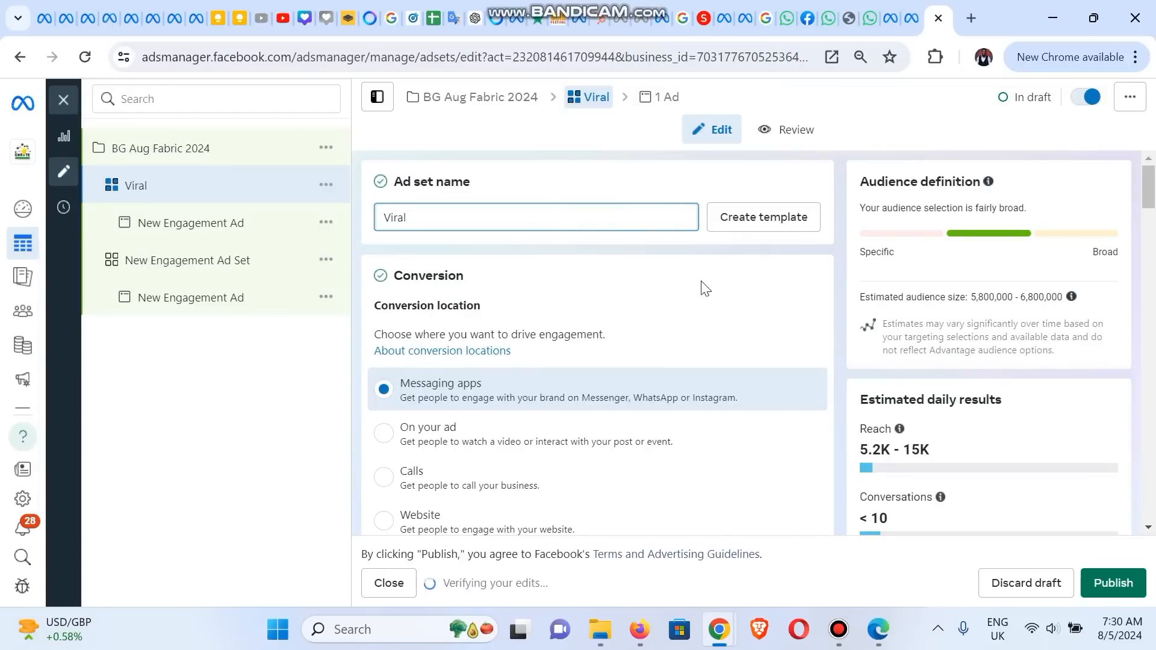
- Set the Viral ad set's conversion location to On your ad and its engagement type to Post engagement
mouse_move(1152, 199)
left_mouse_down()
mouse_move(1154, 245)
mouse_move(1152, 204)
left_mouse_up()
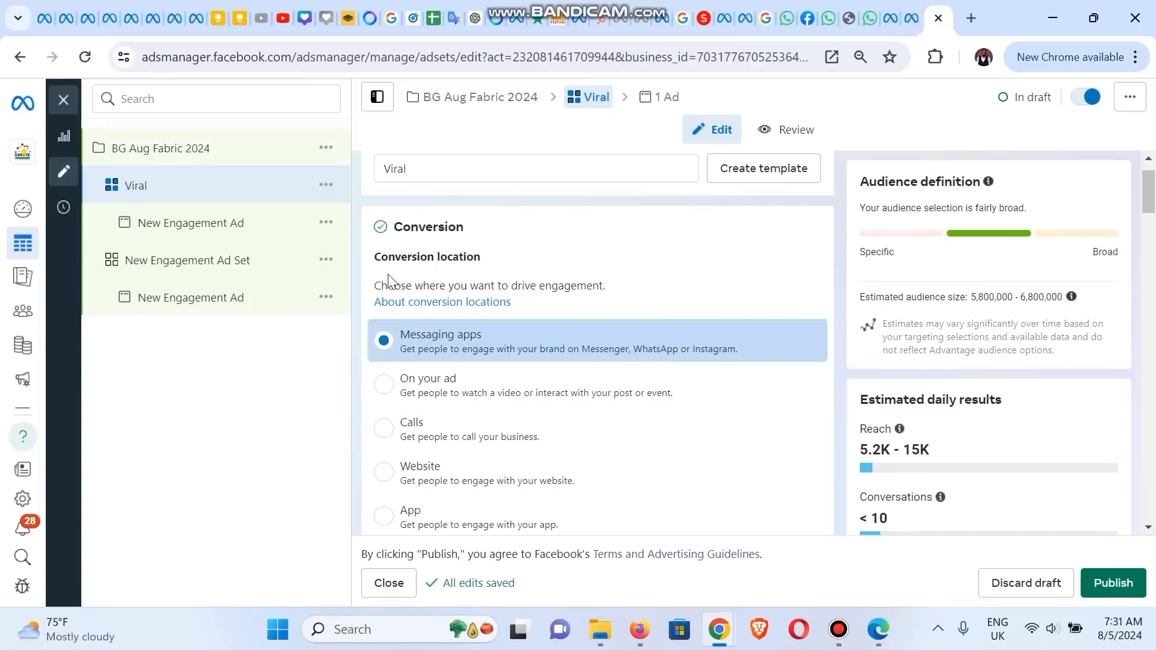
left_click(384, 385)
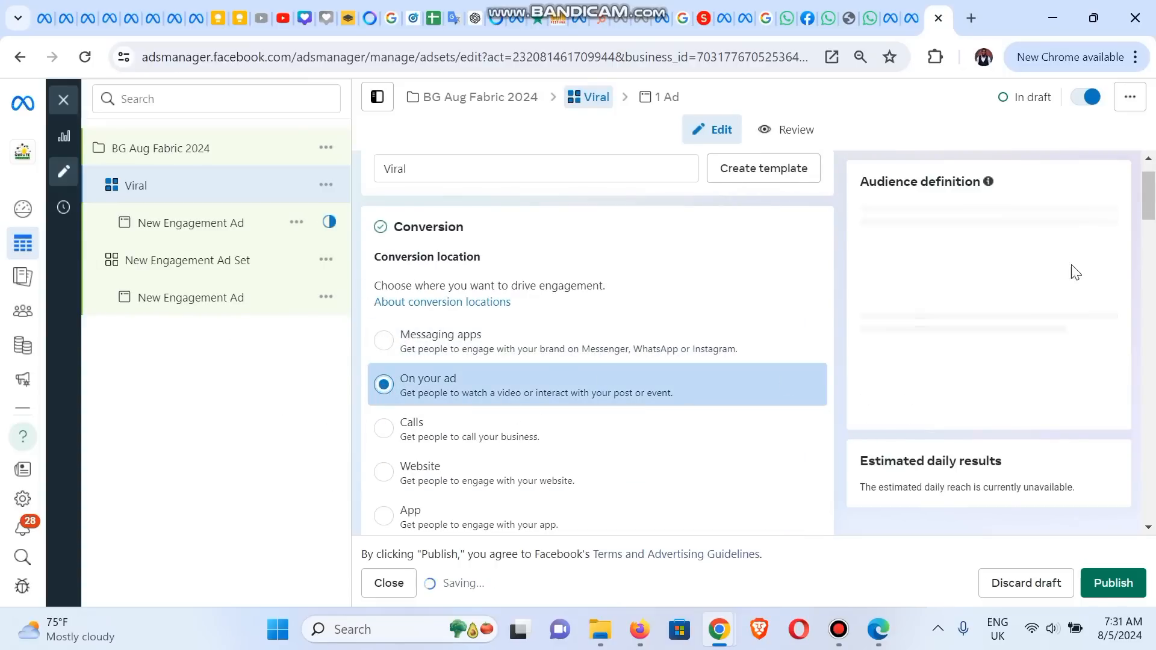
left_click_drag(1154, 180, 1154, 226)
left_click(593, 255)
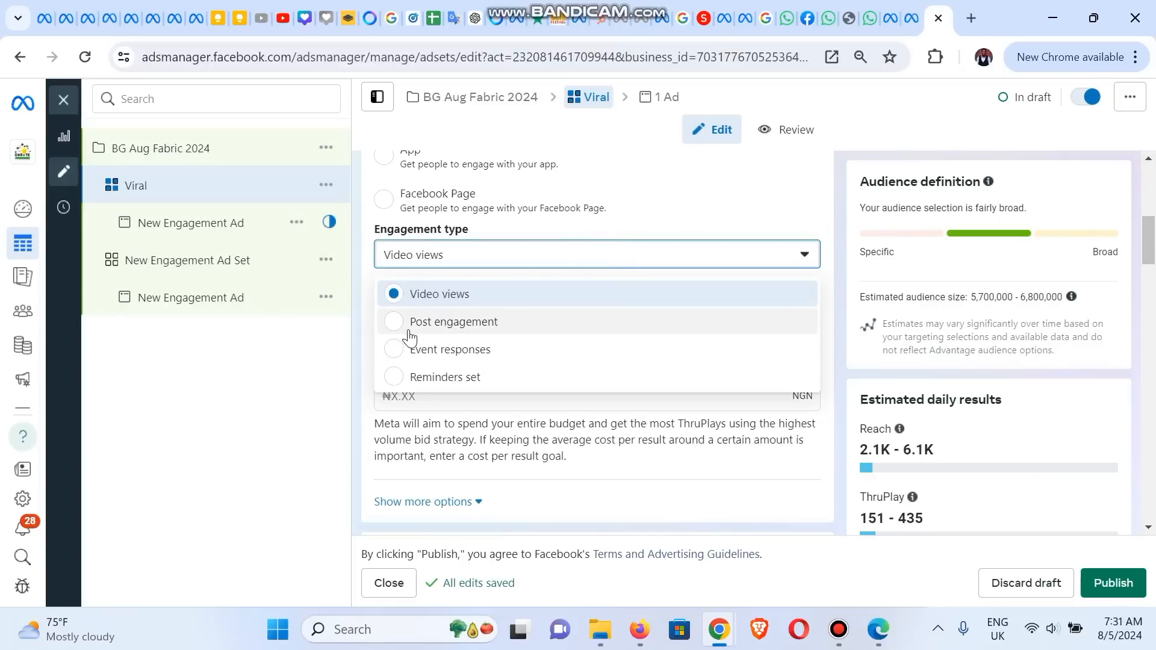
left_click(396, 325)
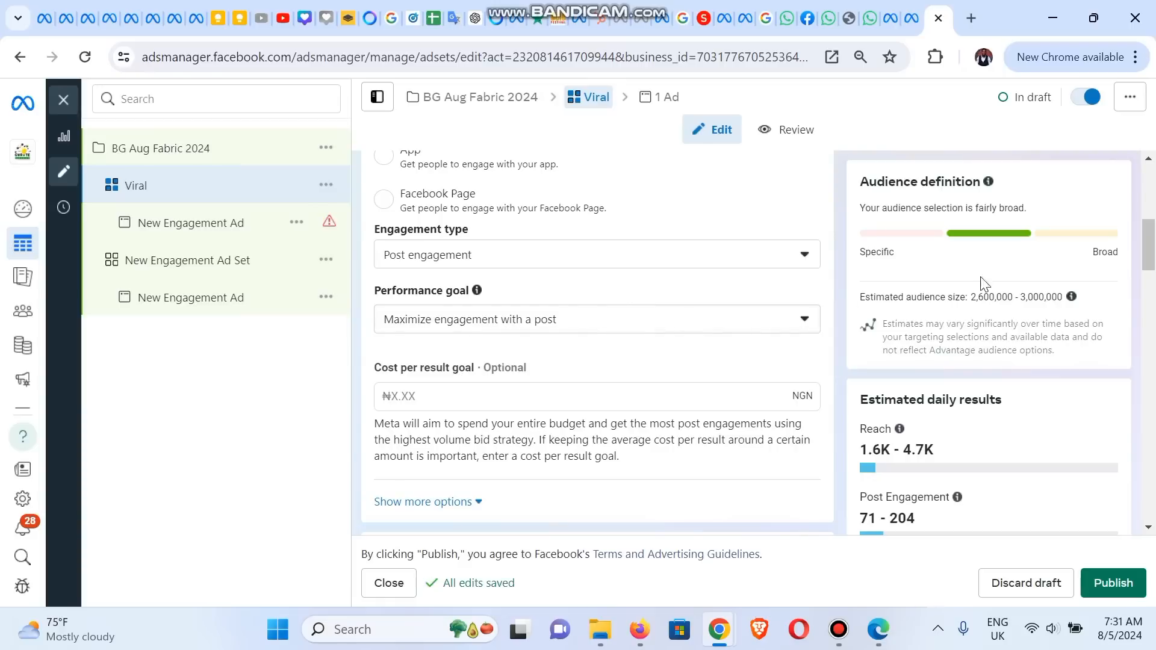
- Set the Viral ad set's daily budget to ₦1,650
left_click_drag(1149, 264, 1151, 293)
left_click(551, 386)
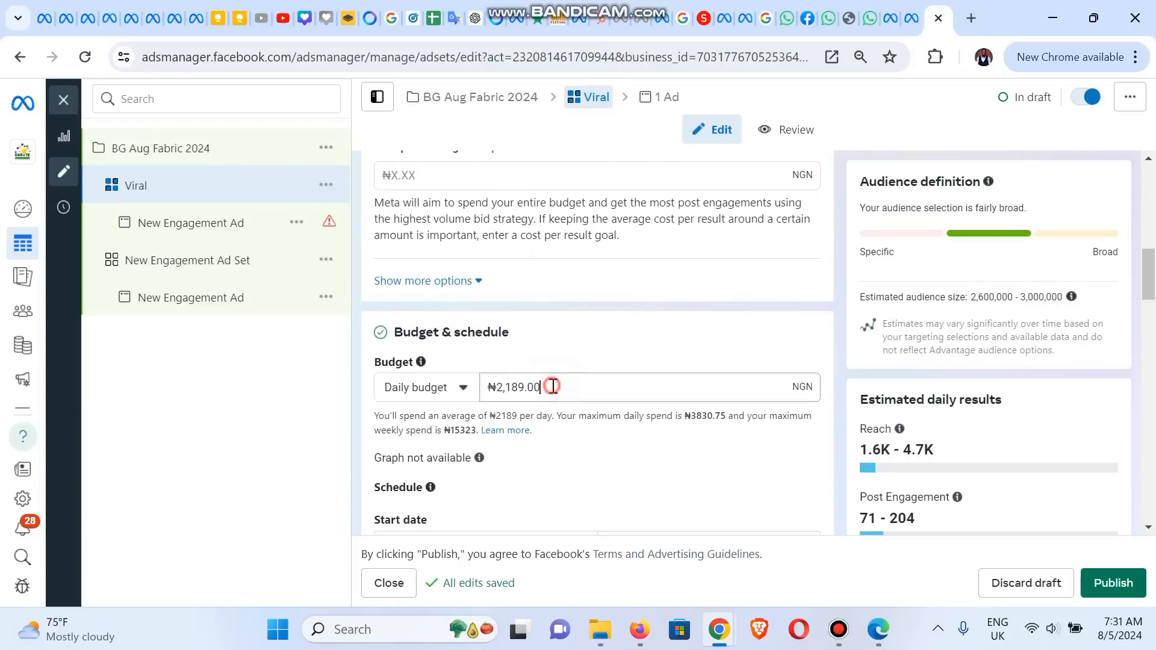
key("ctrl+a")
type("1")
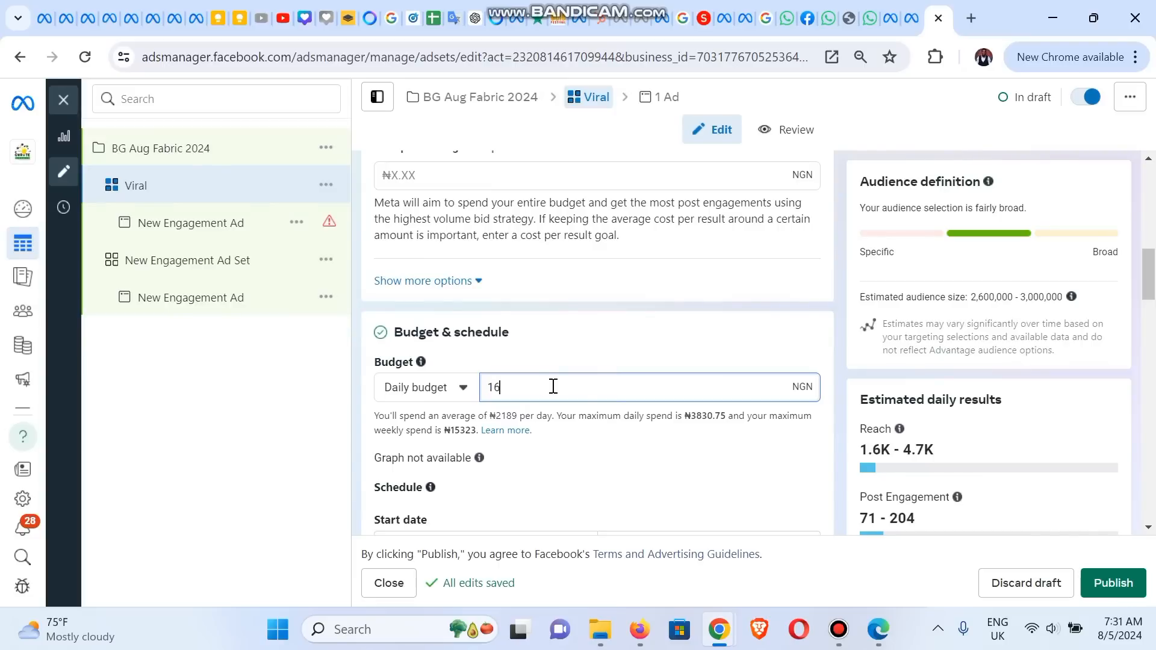
type("650")
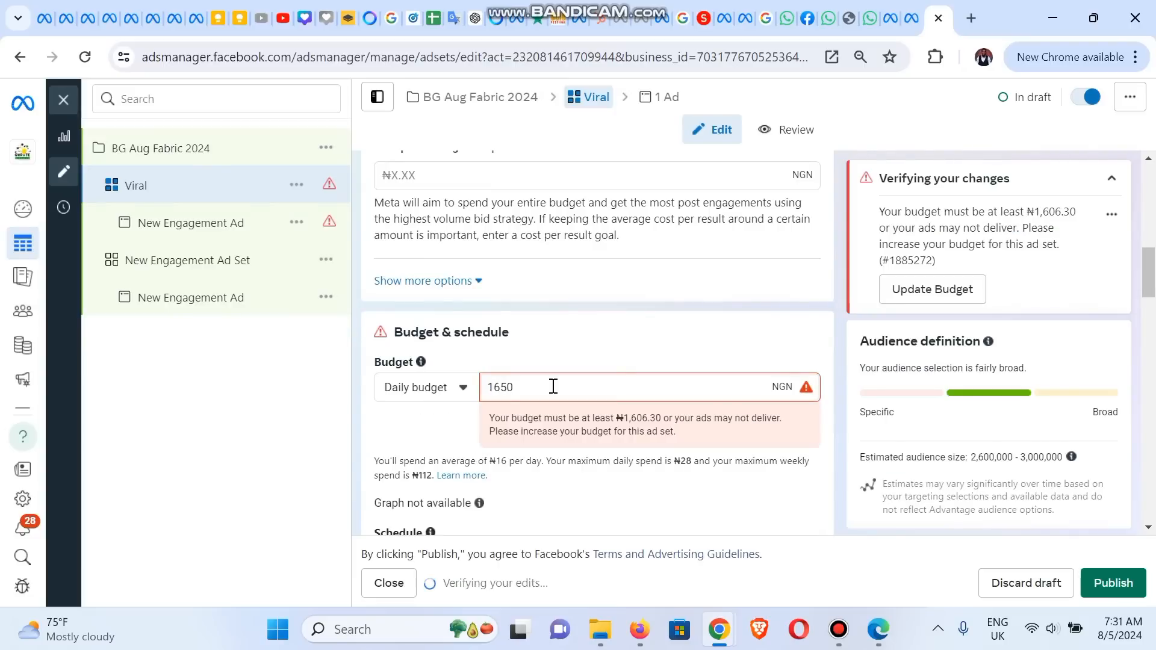
left_click(329, 416)
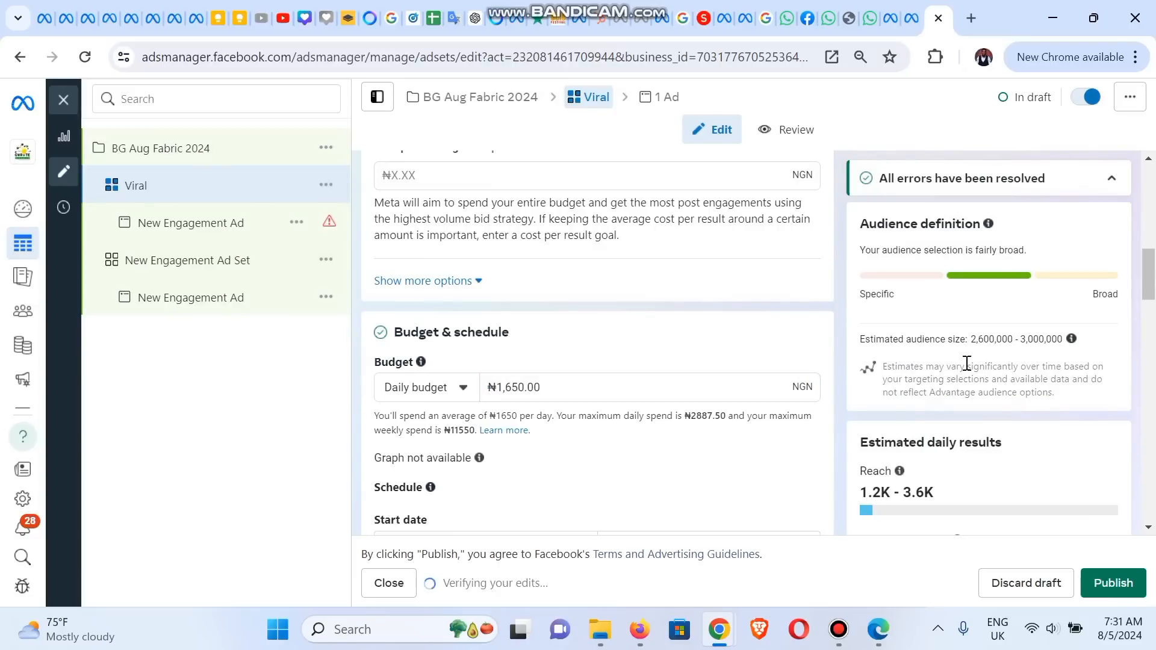
- Remove the end date from the Viral ad set's schedule
scroll(1155, 319, "down", 5)
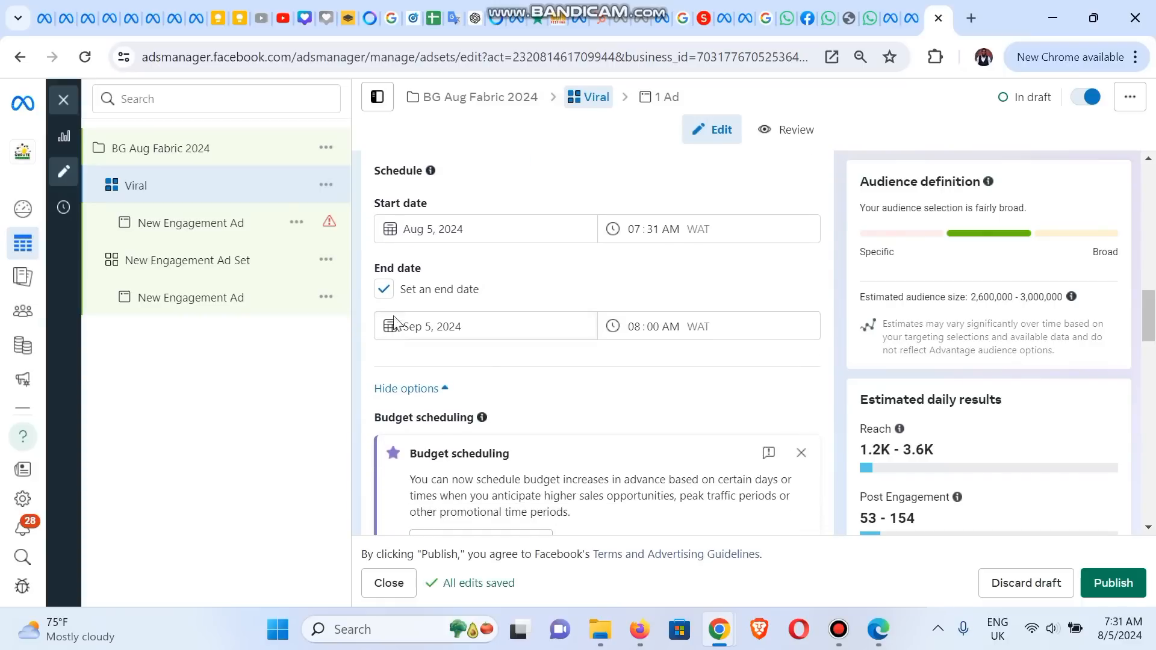
left_click(385, 289)
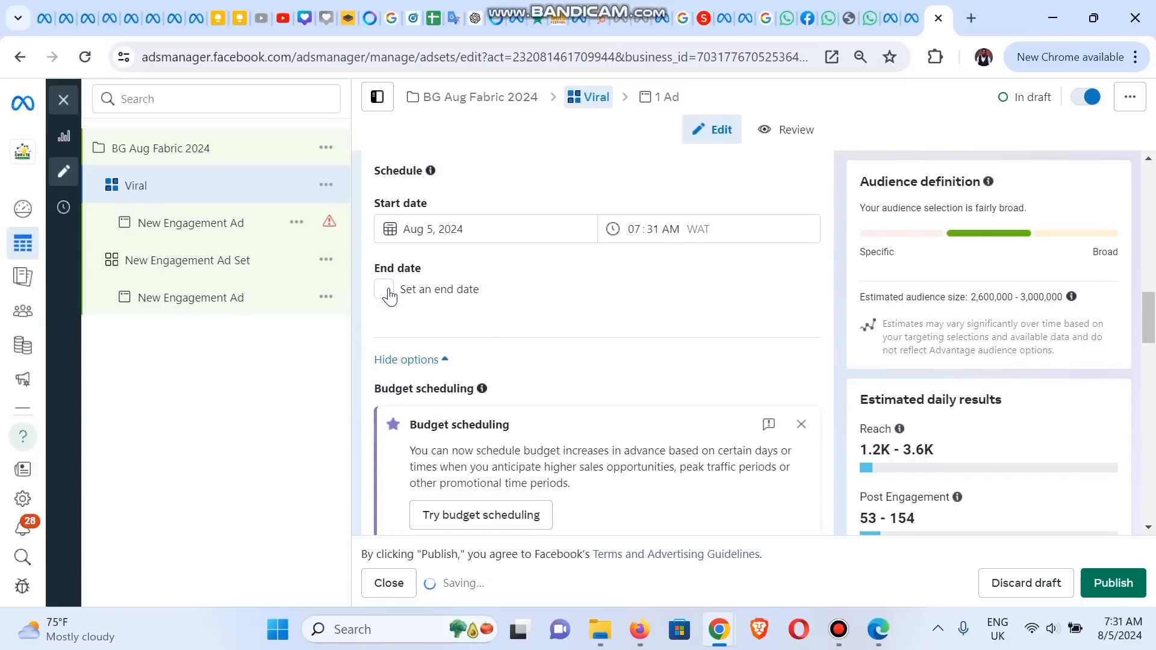
left_click(636, 228)
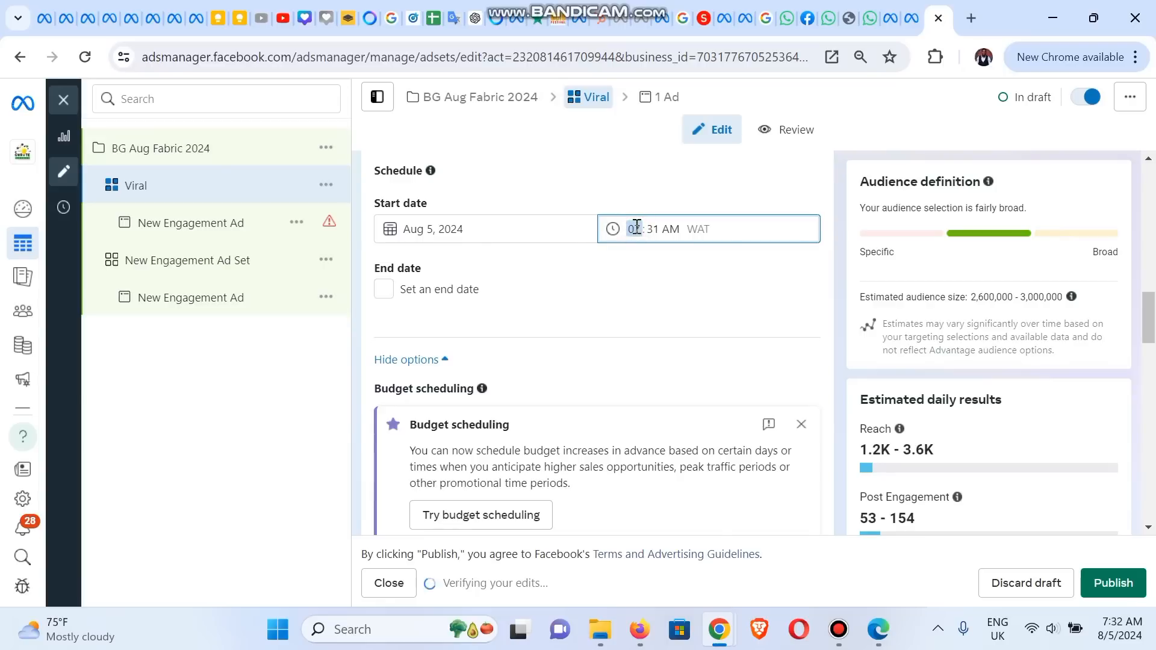
- Set the Viral ad set's Advantage+ audience to a minimum age of 18 and all genders, and open its detailed targeting for editing
scroll(636, 227, "down", 10)
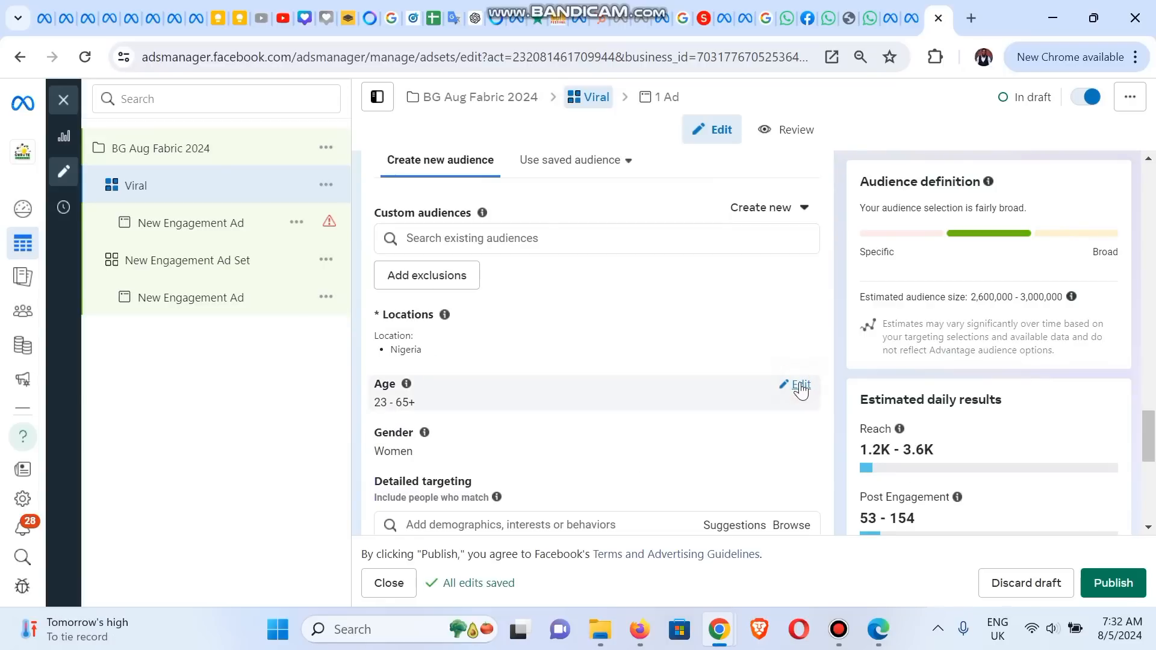
left_click(802, 385)
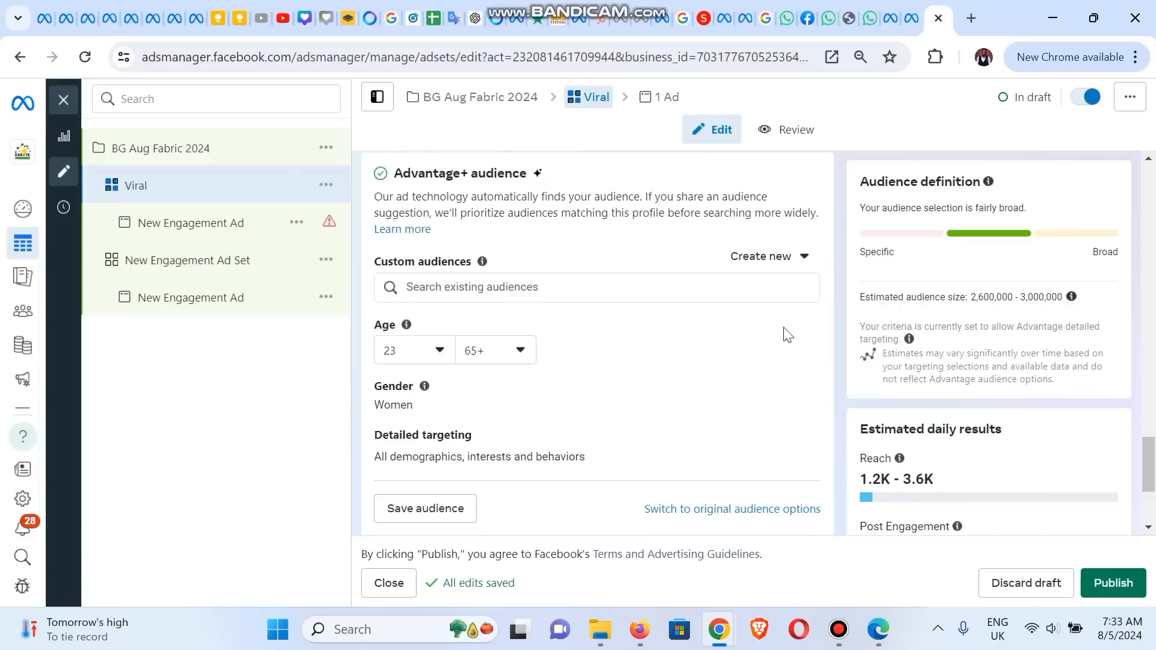
left_click(434, 352)
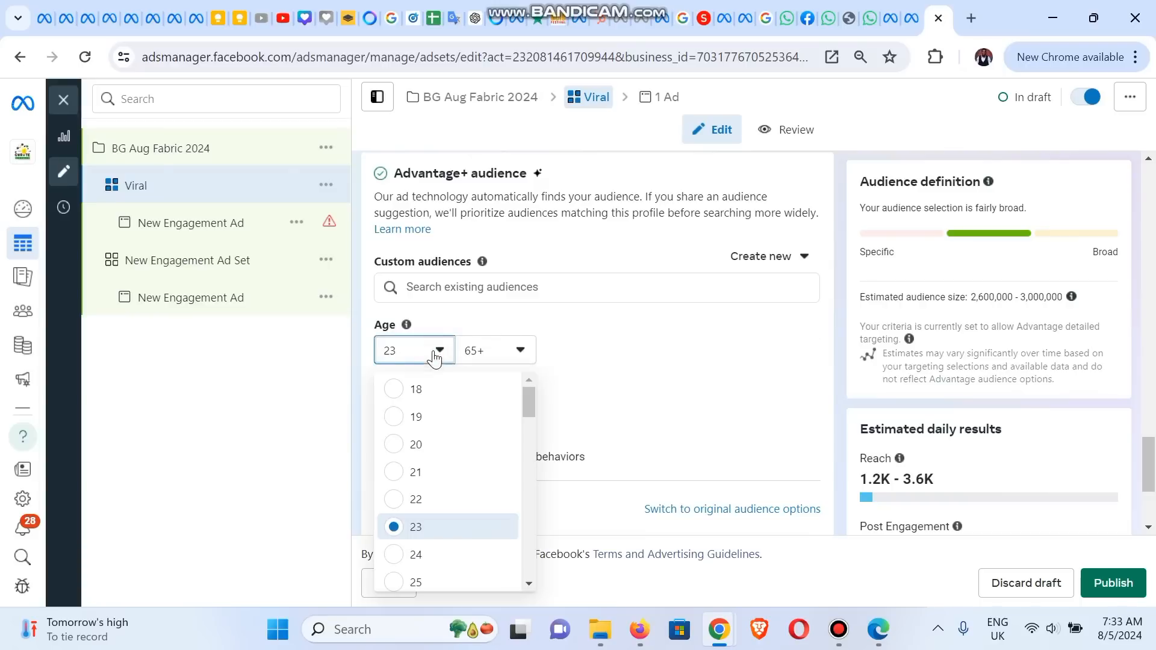
left_click(425, 393)
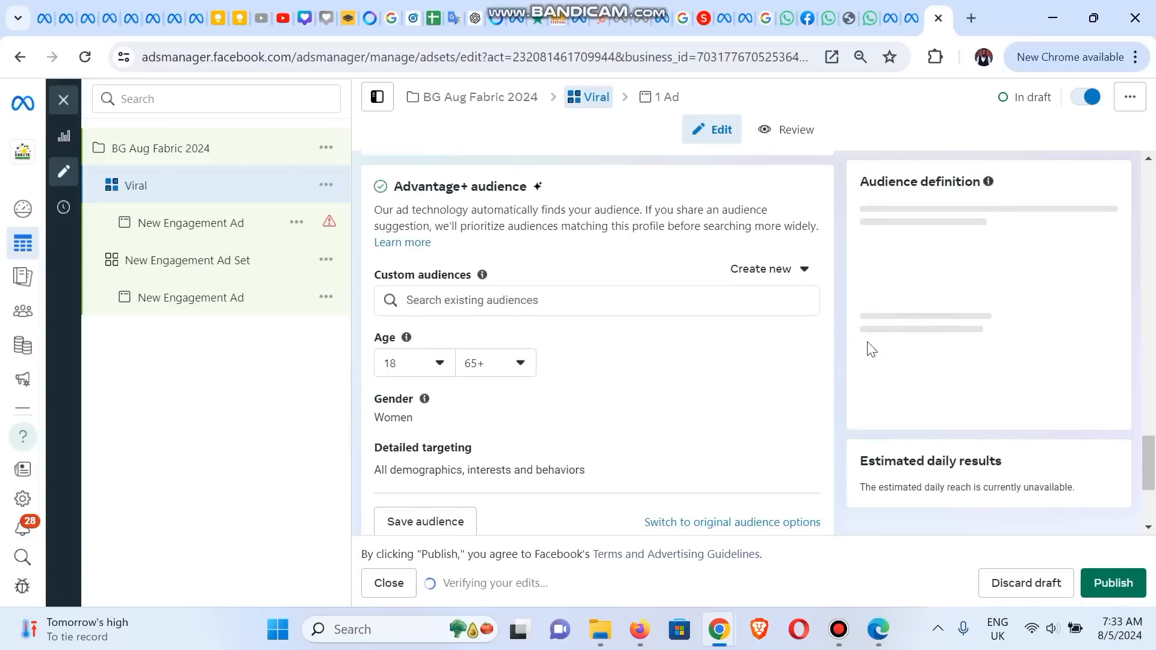
left_click(801, 406)
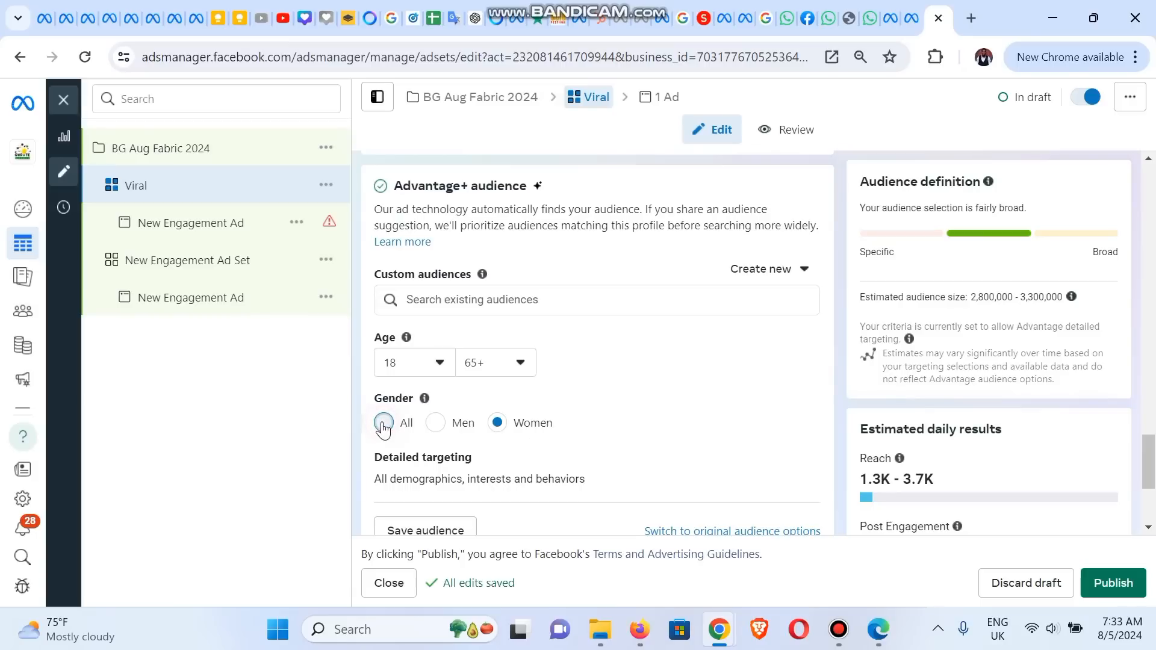
left_click(383, 422)
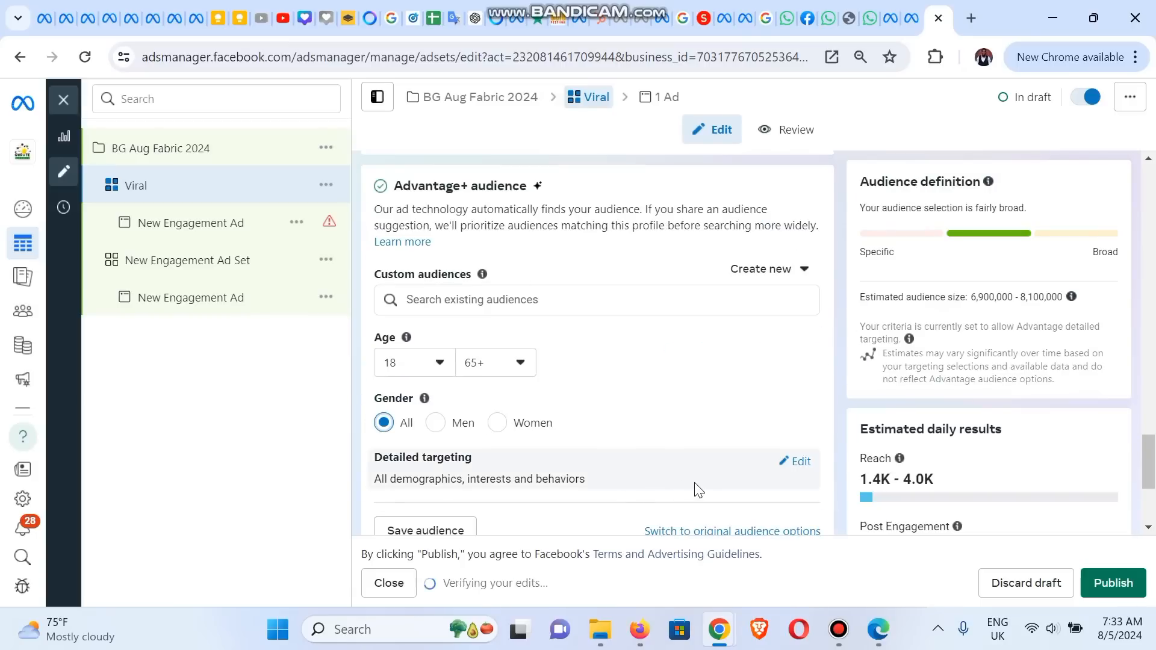
left_click(795, 461)
left_click_drag(1147, 448, 1153, 498)
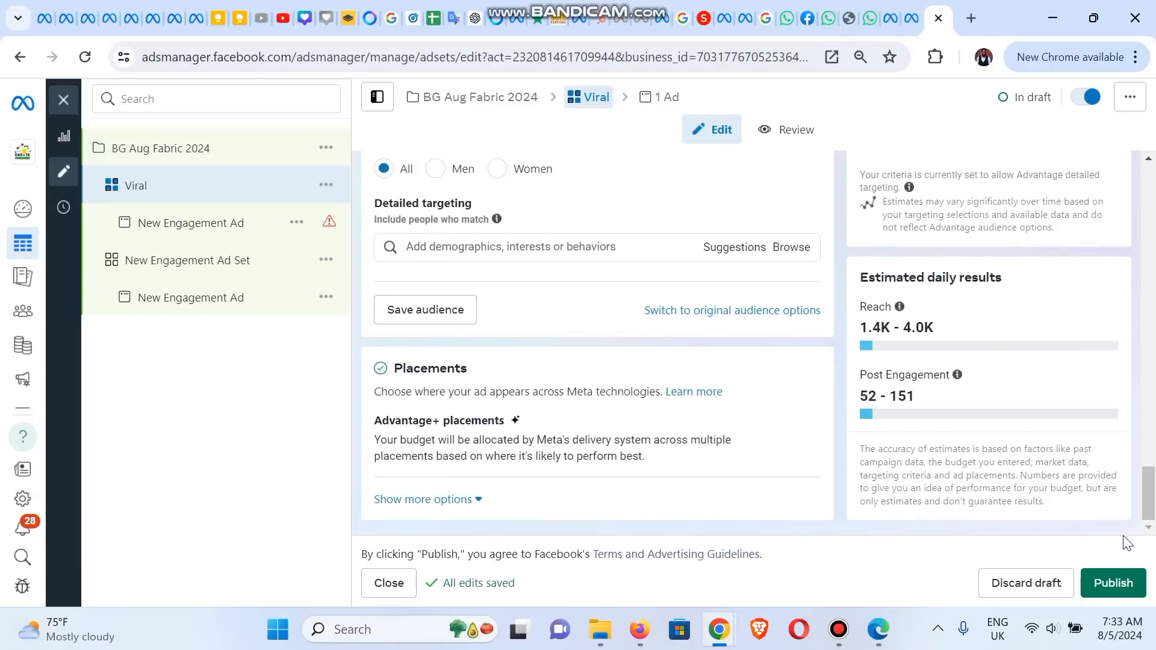
- Select the Aug 4, 2024 Facebook video post beginning "Are you a designer struggling" as the creative for the ad under Viral
left_click(190, 229)
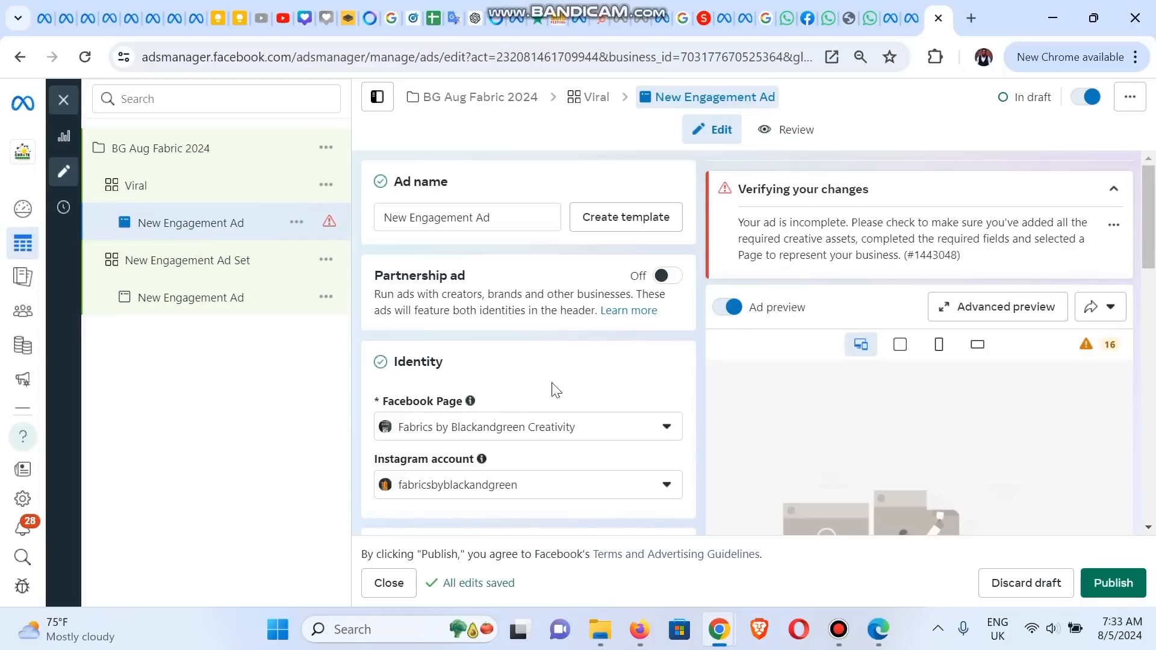
left_click(1151, 167)
left_click(1152, 327)
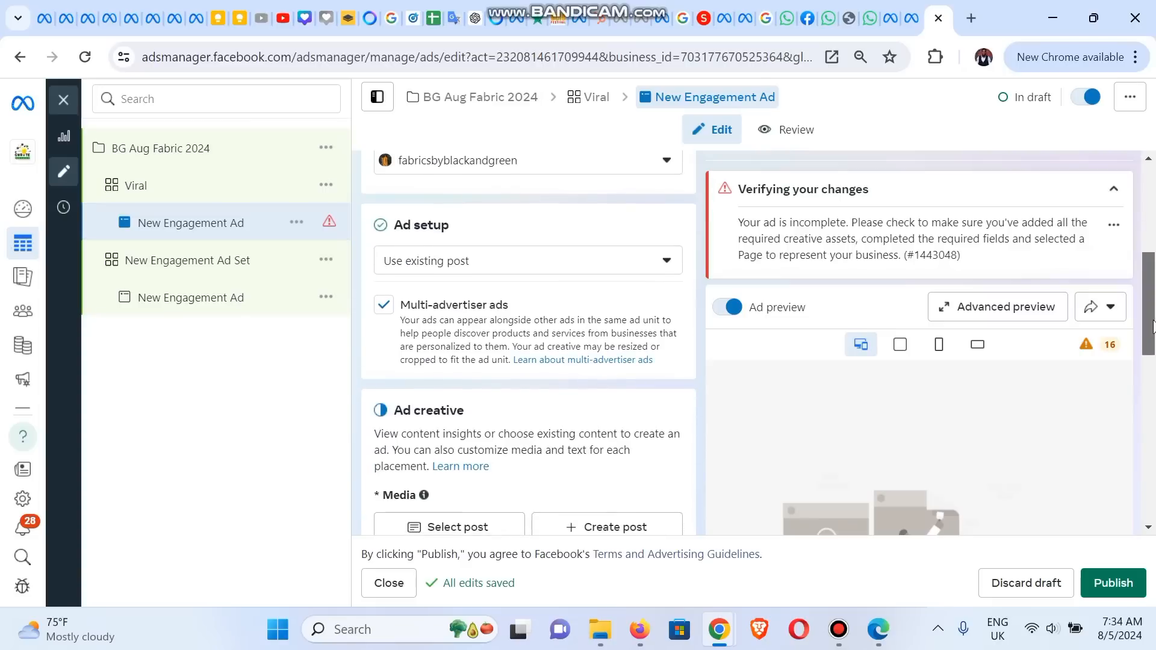
left_click_drag(1154, 321, 1154, 402)
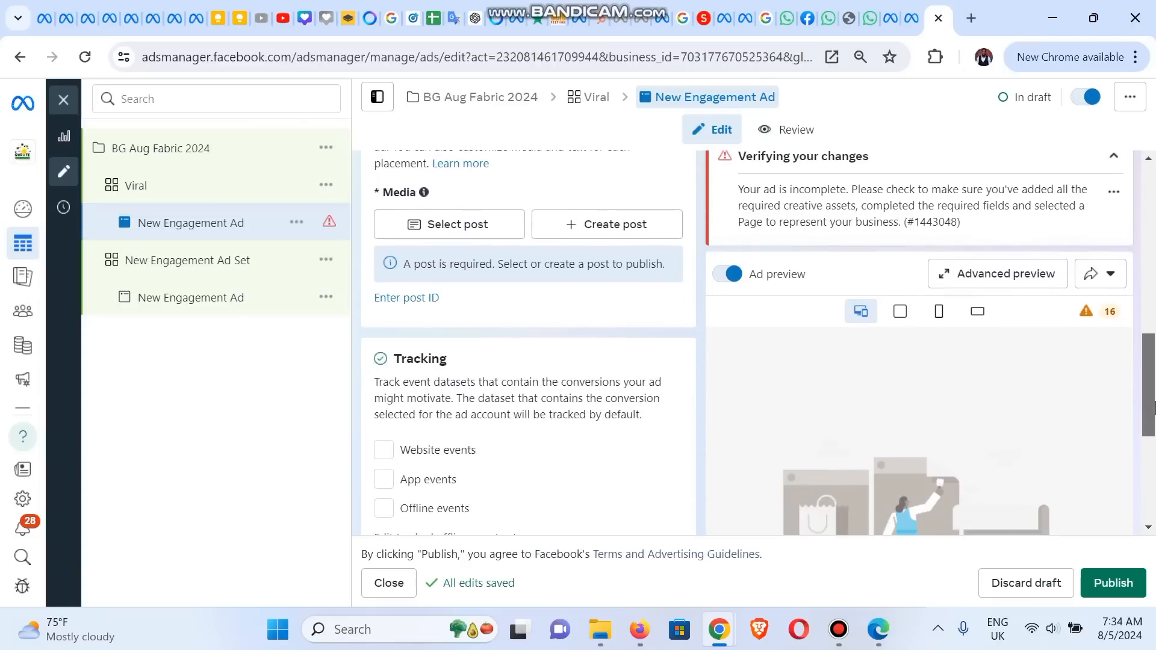
left_click(413, 227)
left_click(410, 315)
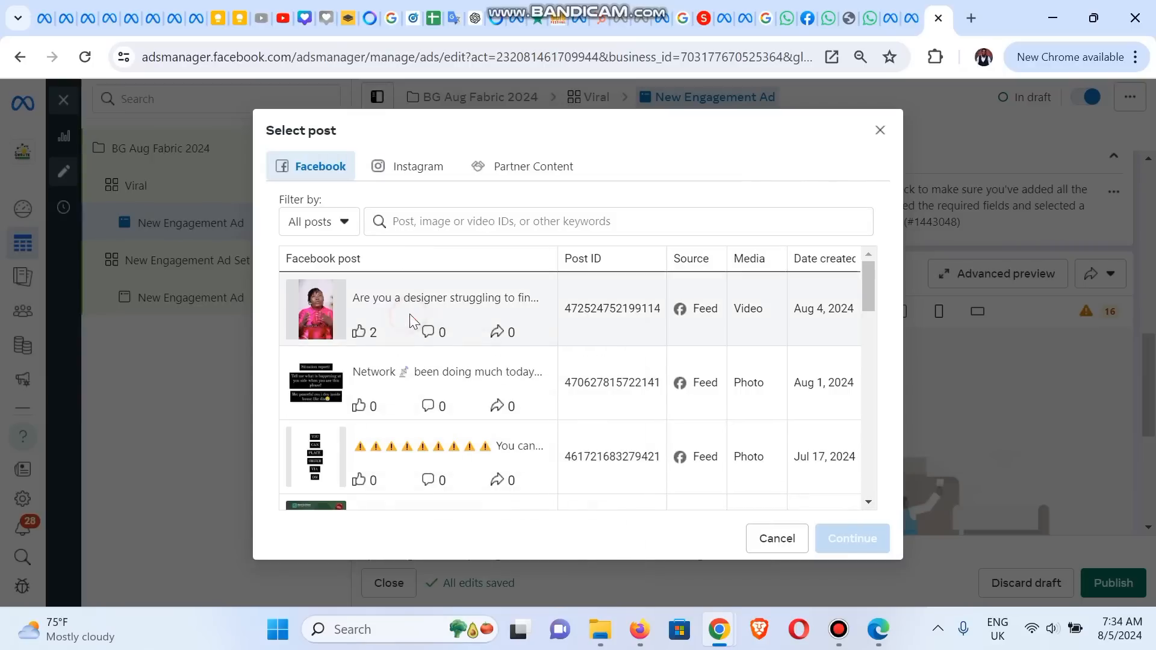
left_click(410, 316)
left_click(844, 538)
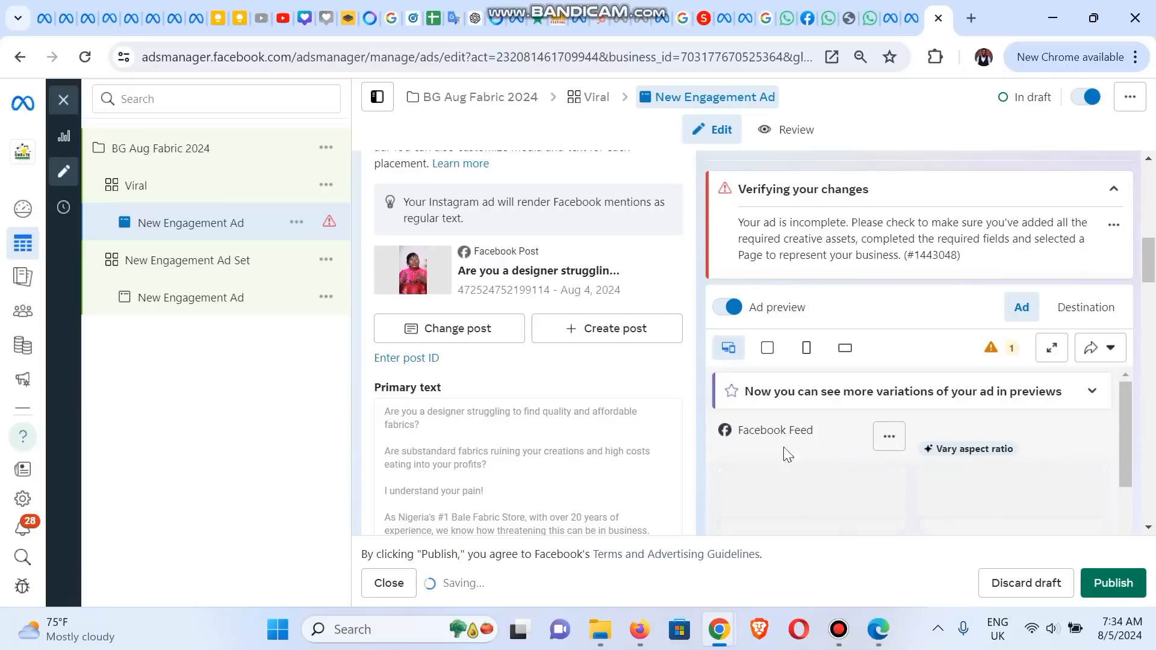
- Use the existing message template "B and G Fabrics April 2024" for the Viral ad and expand its questions
left_click_drag(1155, 271, 1153, 446)
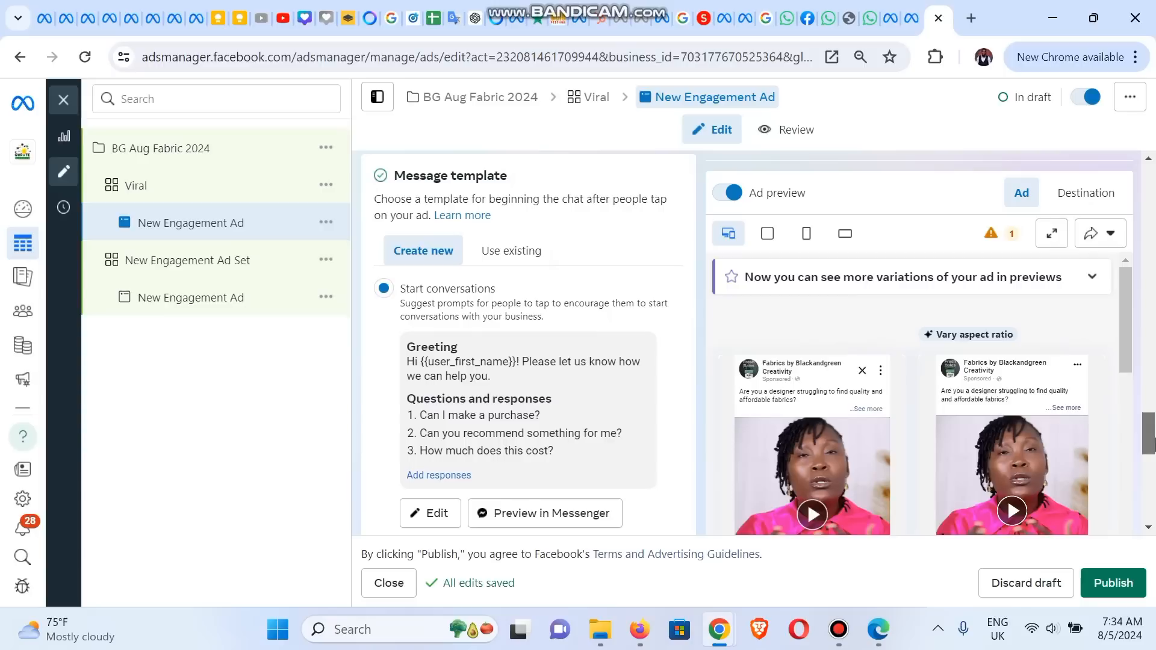
left_click(520, 253)
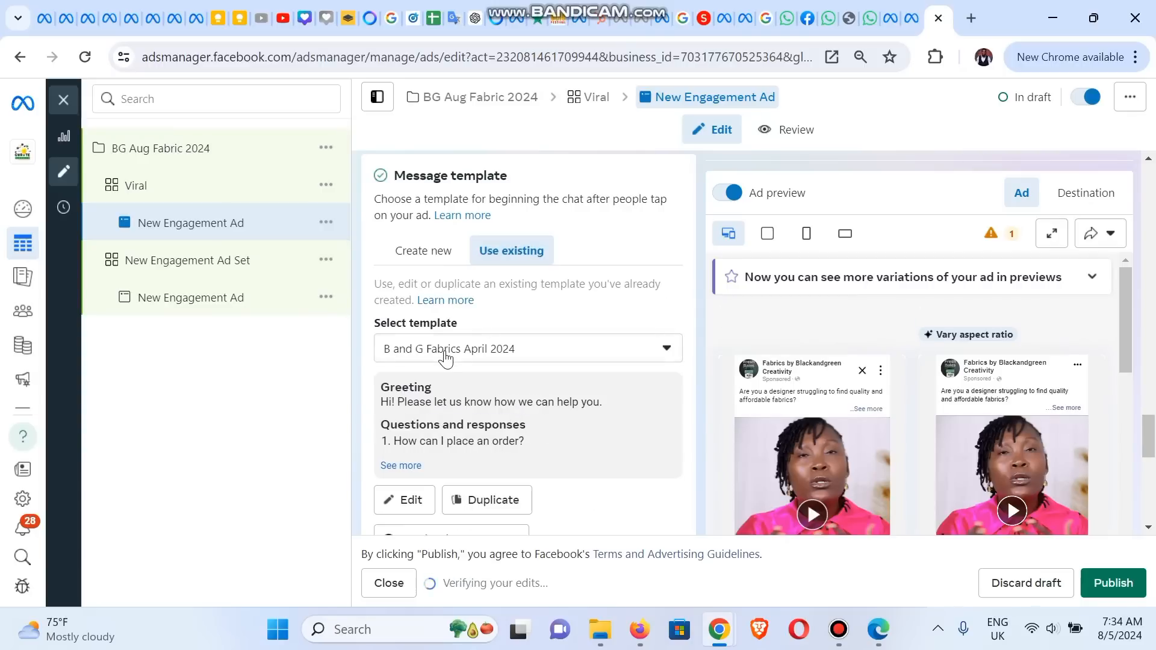
left_click(446, 350)
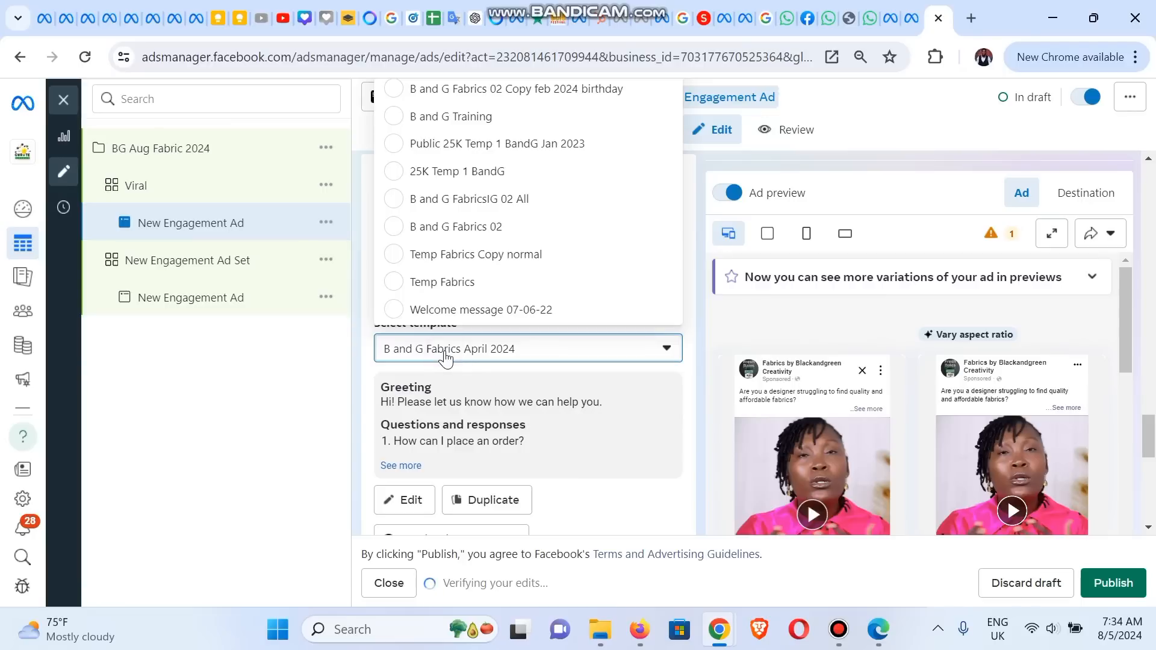
left_click(264, 428)
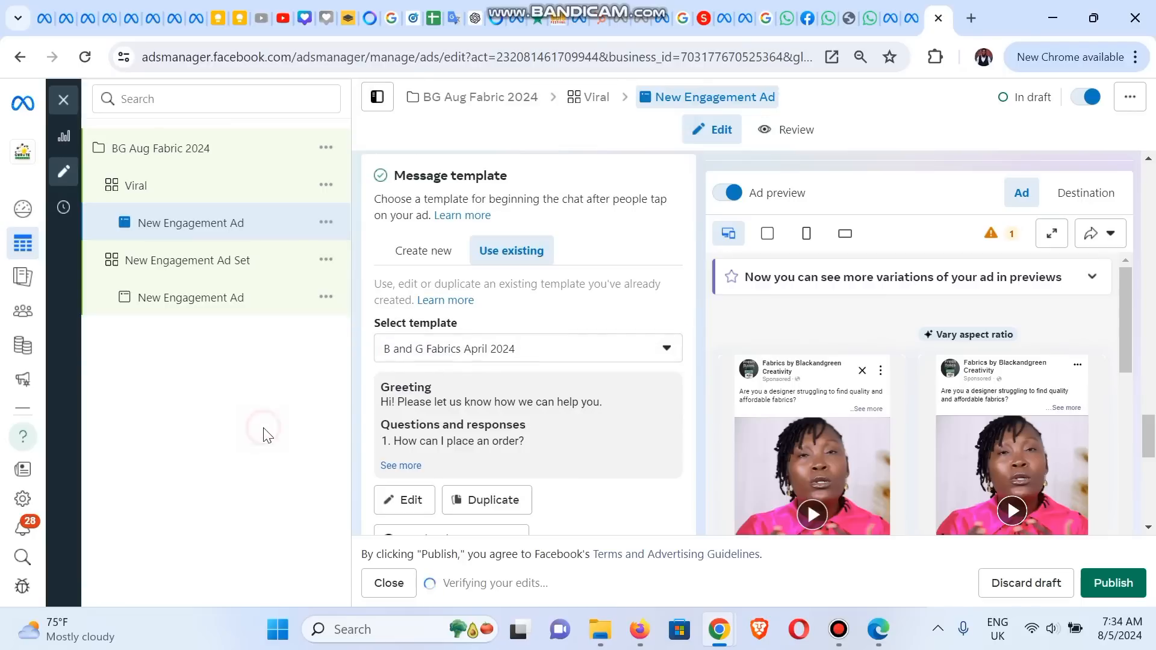
left_click(408, 464)
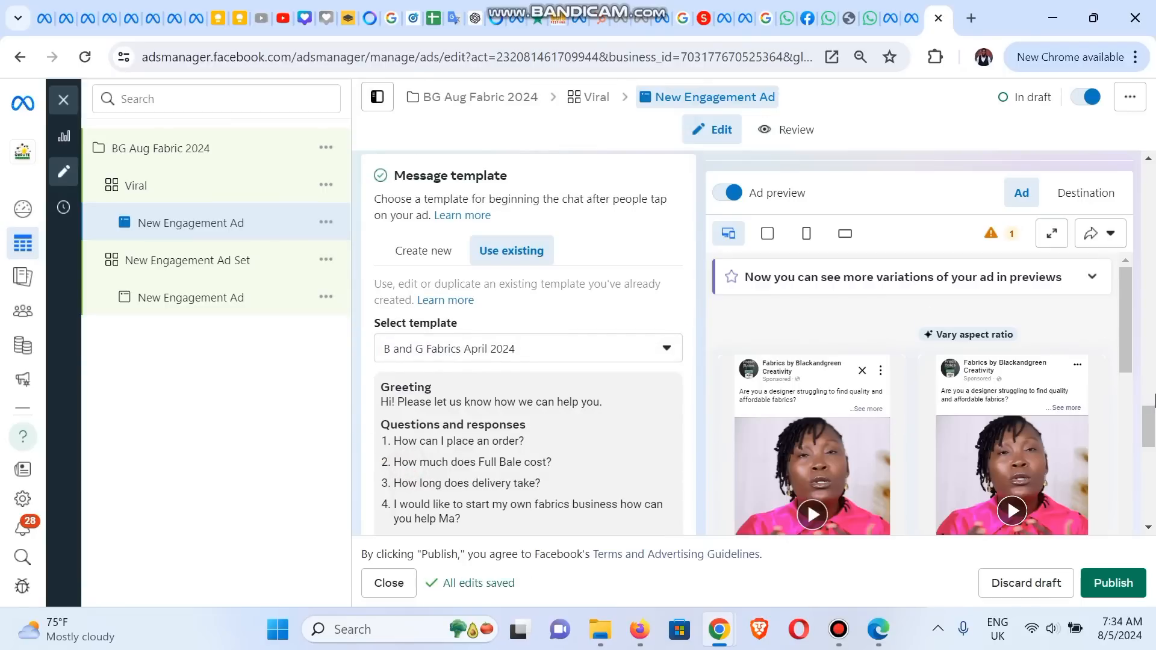
- Check the remaining settings of both ads and publish the ad under New Engagement Ad Set without the recommended Advantage+ audience adjustment
scroll(1152, 421, "down", 4)
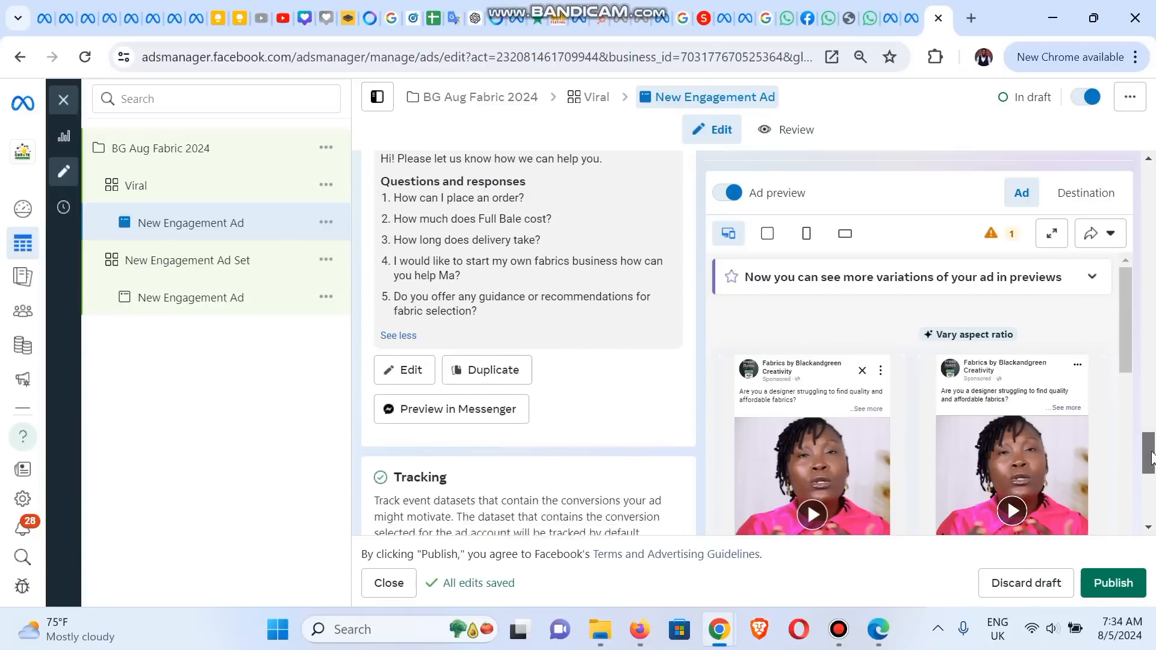
left_click_drag(1151, 457, 1155, 535)
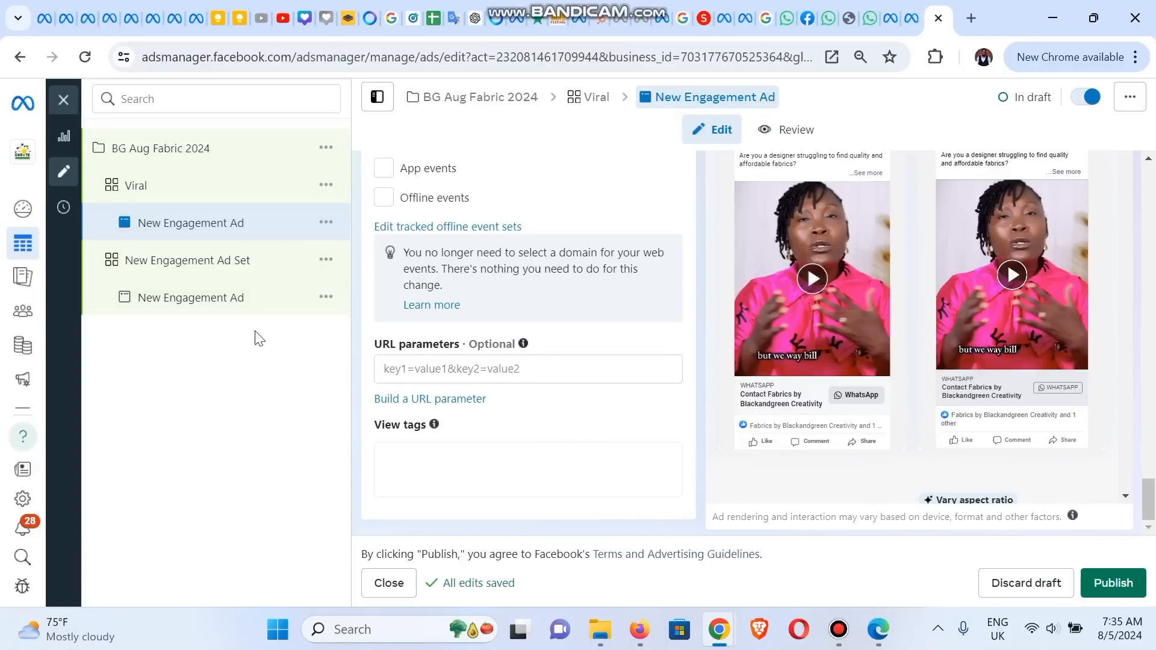
left_click(226, 301)
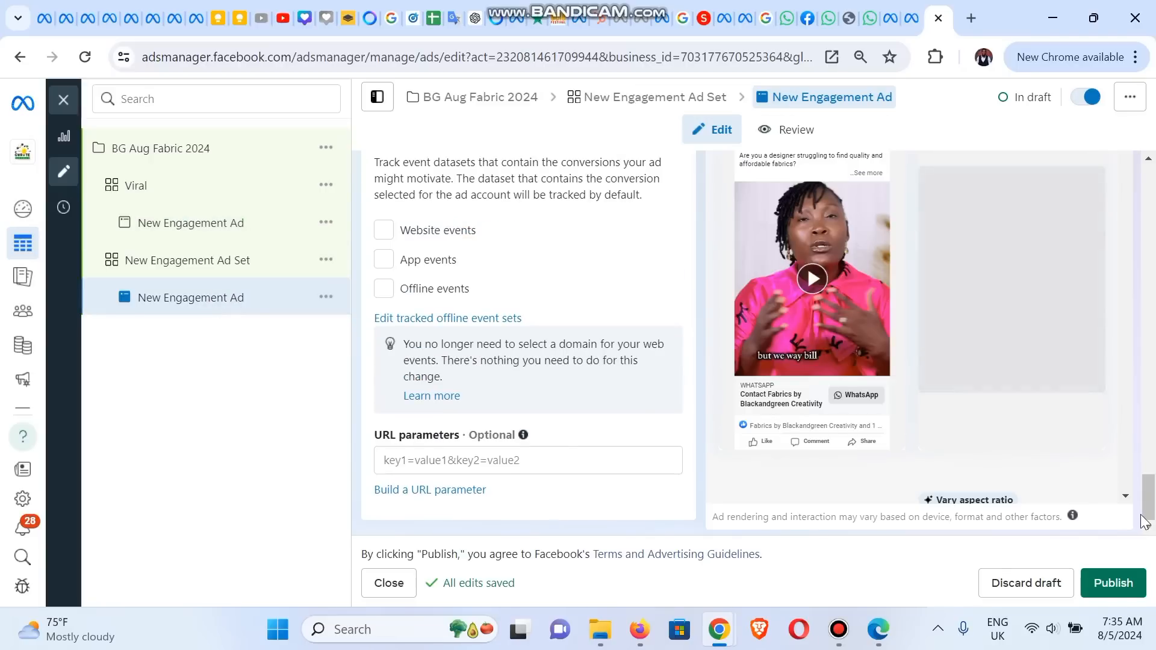
left_click_drag(1148, 506, 1152, 323)
left_click_drag(1154, 379, 1149, 500)
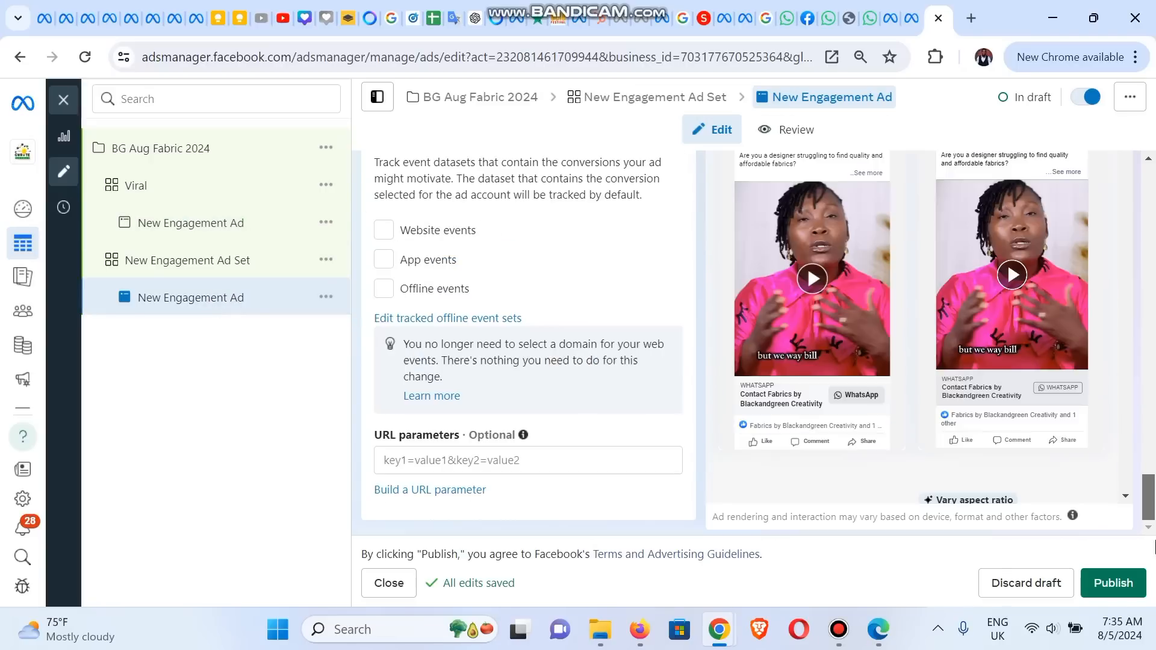
left_click(1115, 584)
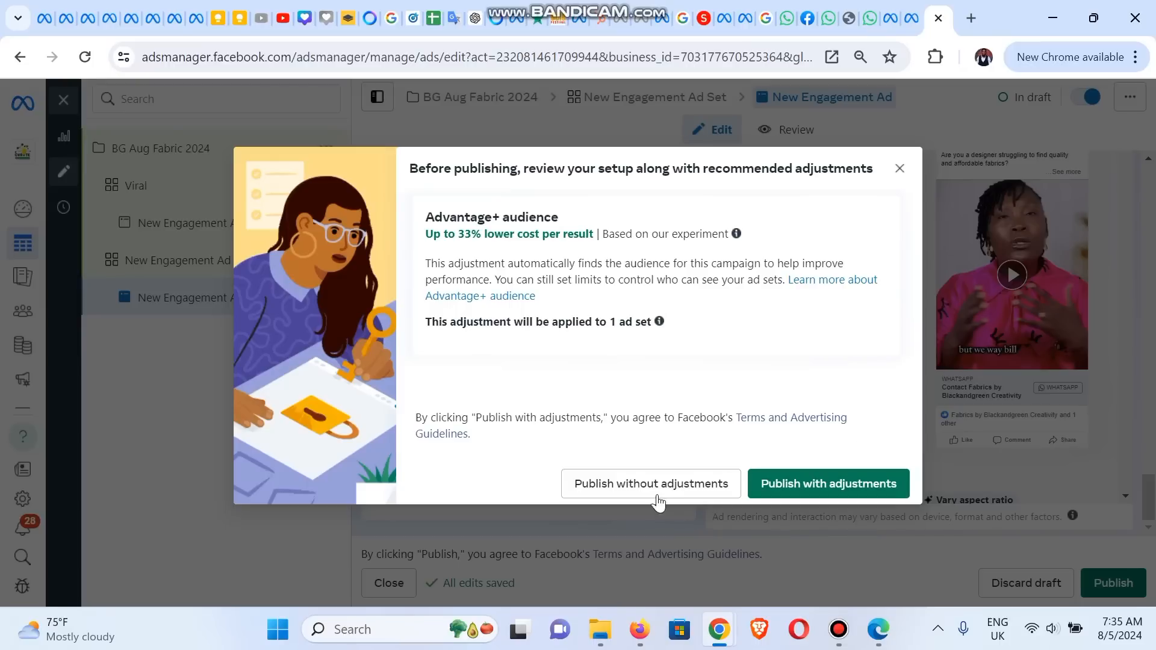
left_click(623, 490)
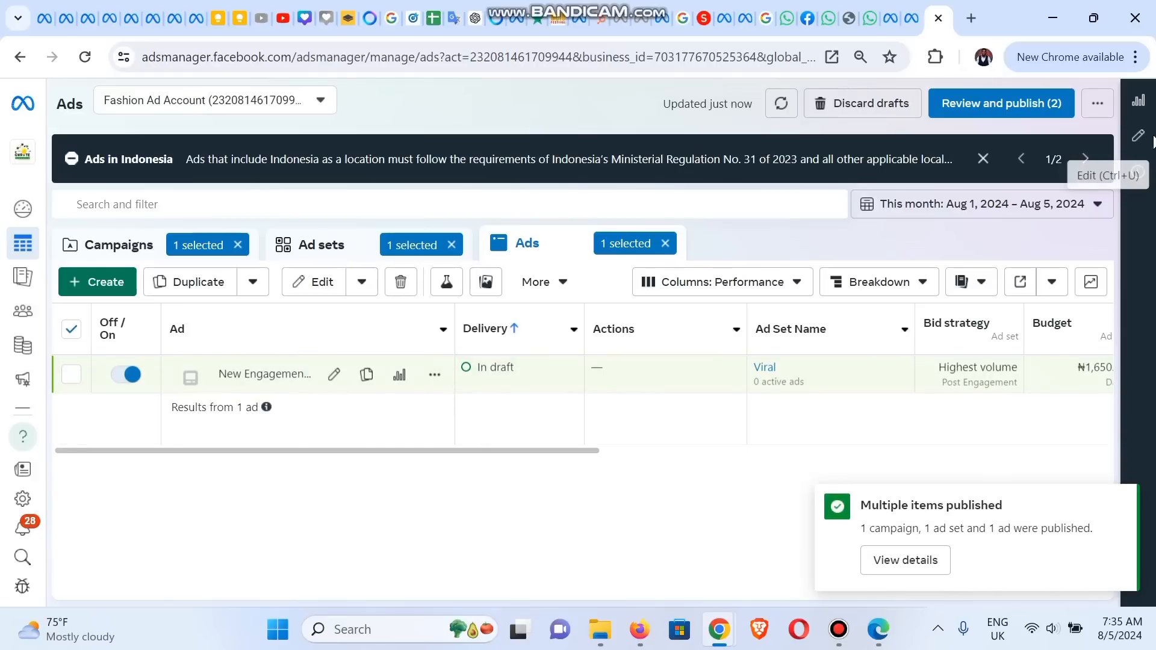
- Reopen the draft ad under the Viral ad set for editing and rename it "viral Ad"
left_click(1140, 138)
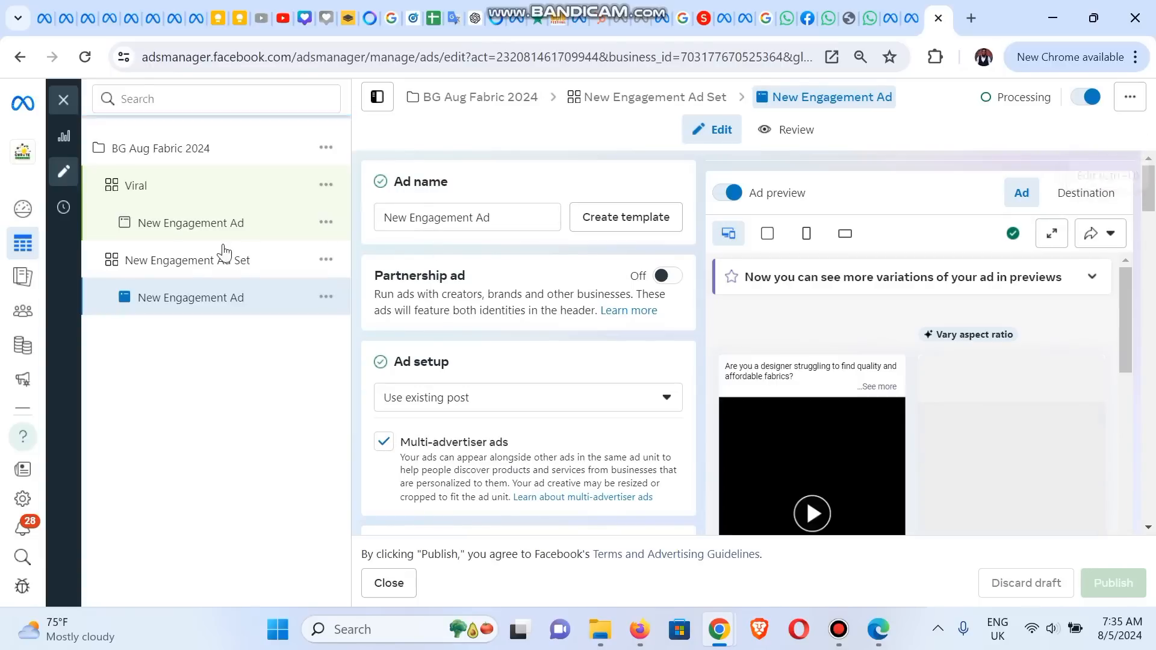
left_click(192, 228)
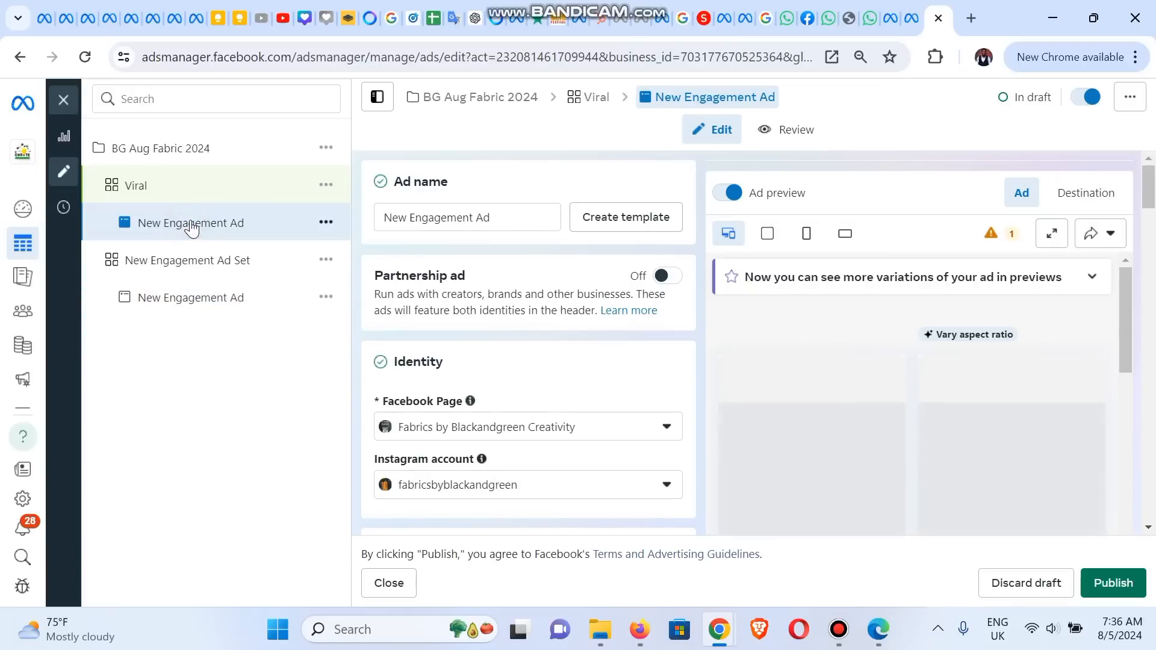
left_click(476, 217)
key("ctrl+shift+Left")
key("ctrl+shift+Left")
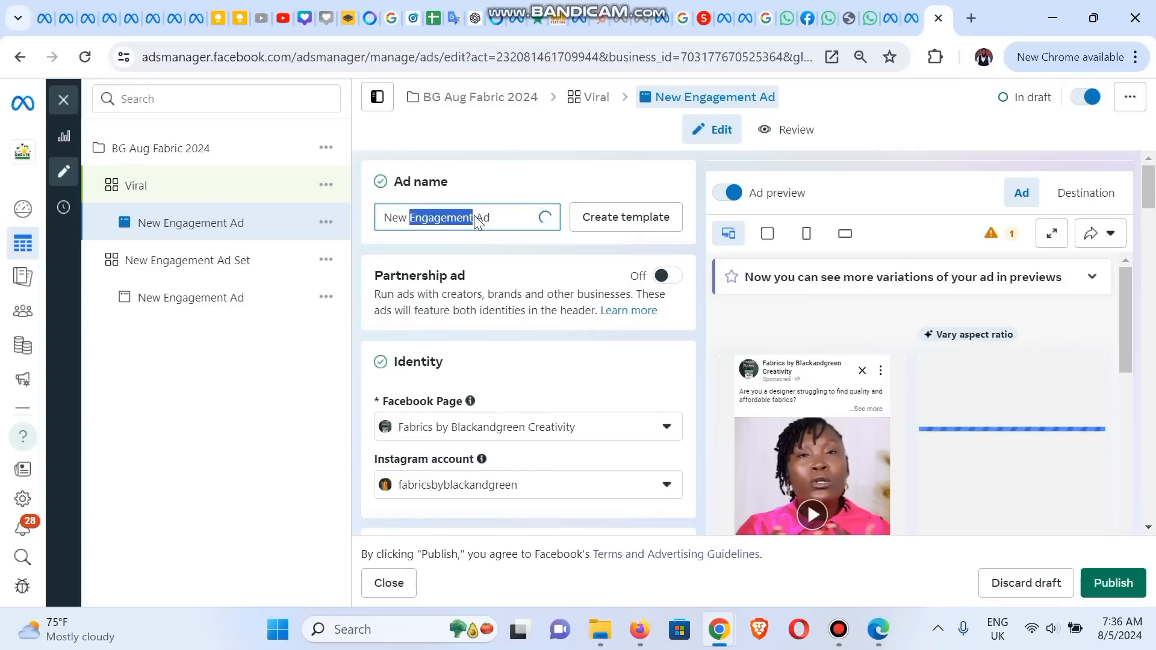
type("viral")
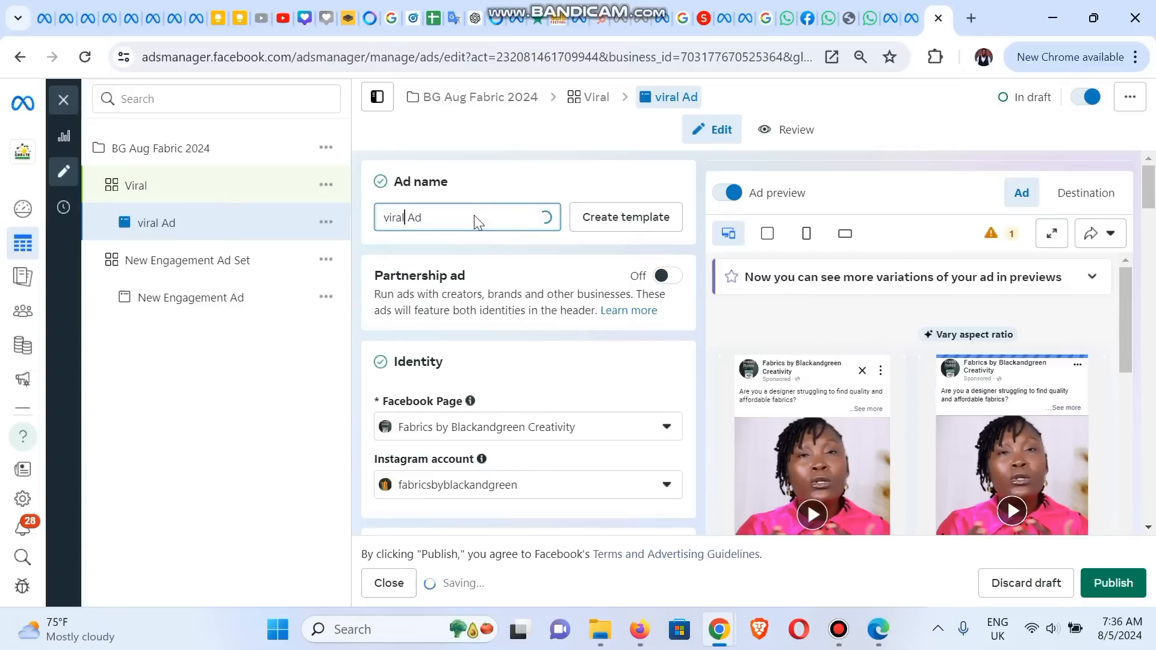
left_click(487, 216)
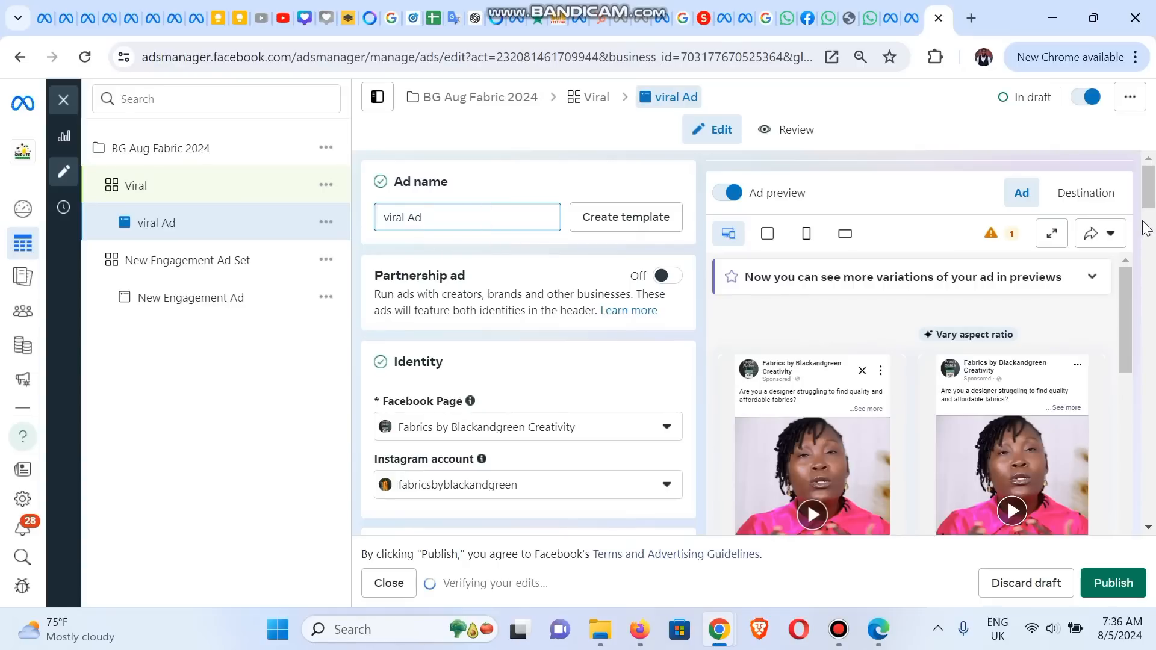
- Publish the viral Ad with its Viral ad set and dismiss the publishing notification
left_click_drag(1152, 201, 1155, 533)
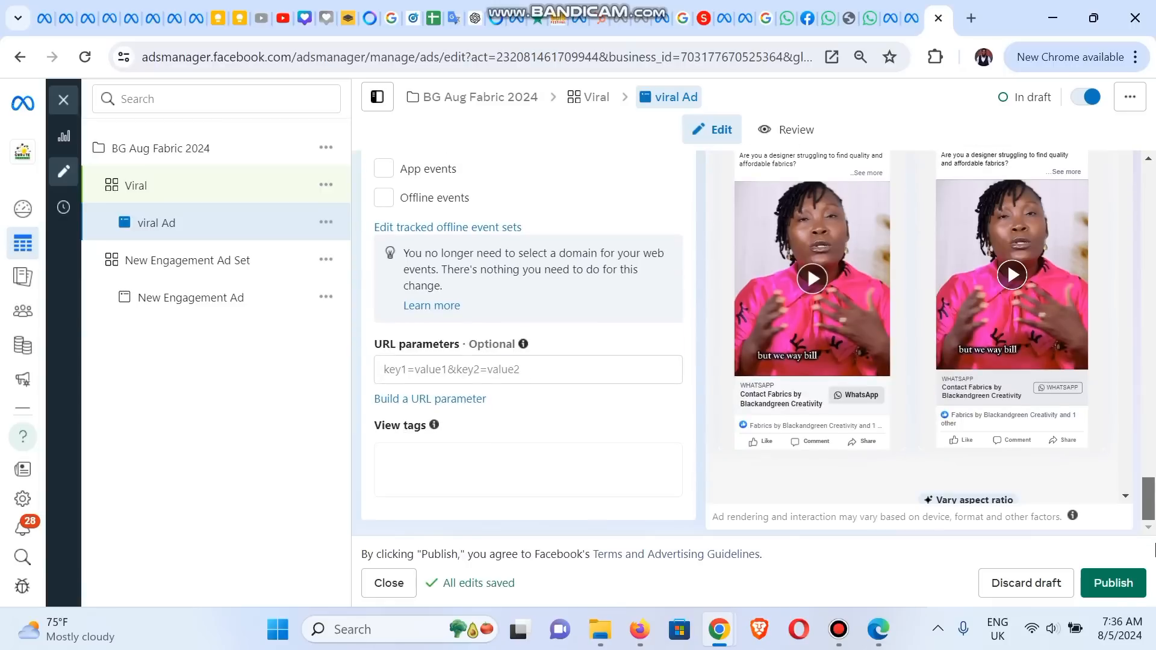
left_click(1101, 585)
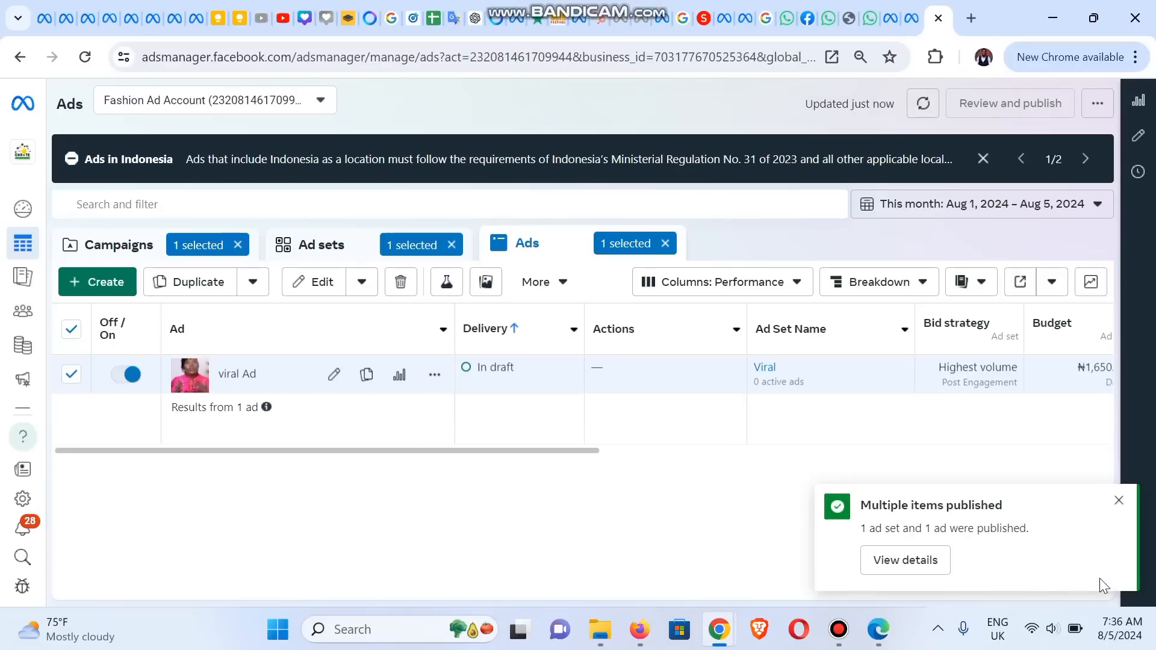
left_click(1120, 502)
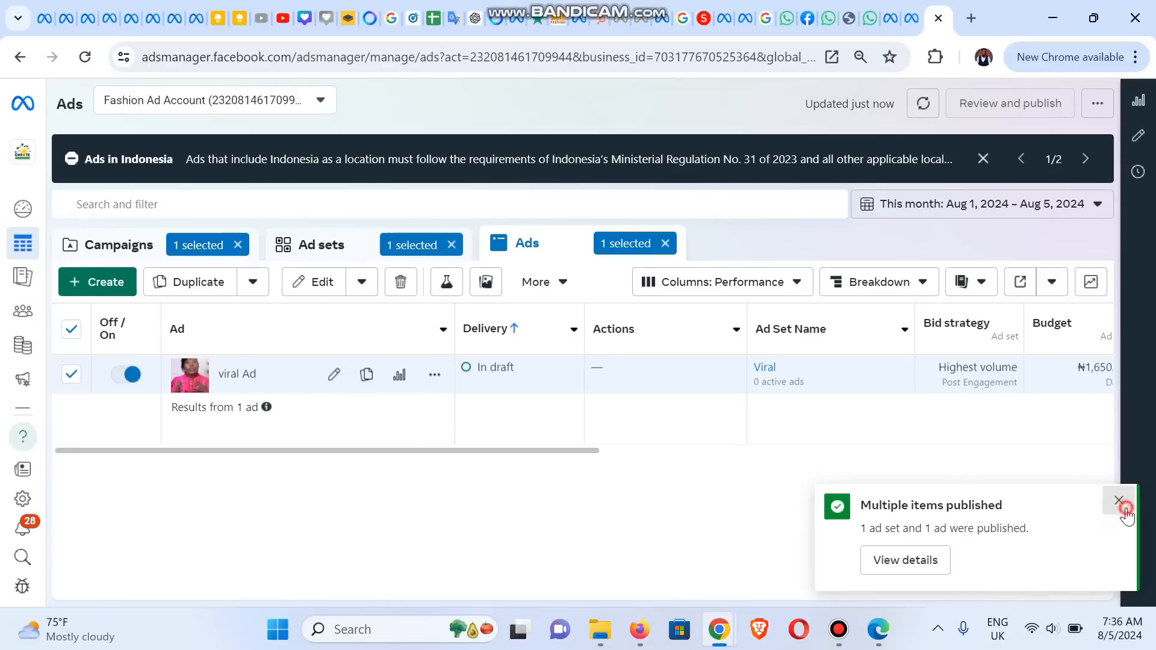
- Return to the campaign list and clear the ad and ad set selections, keeping only BG Aug Fabric 2024 selected
left_click(136, 247)
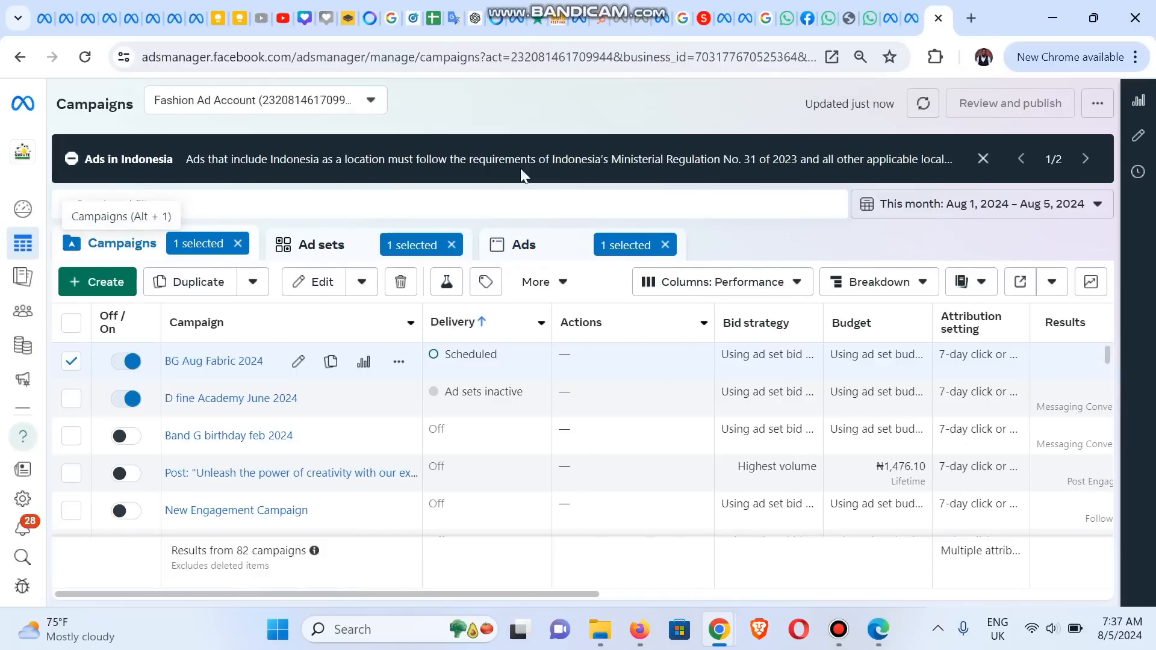
left_click(665, 245)
left_click(451, 245)
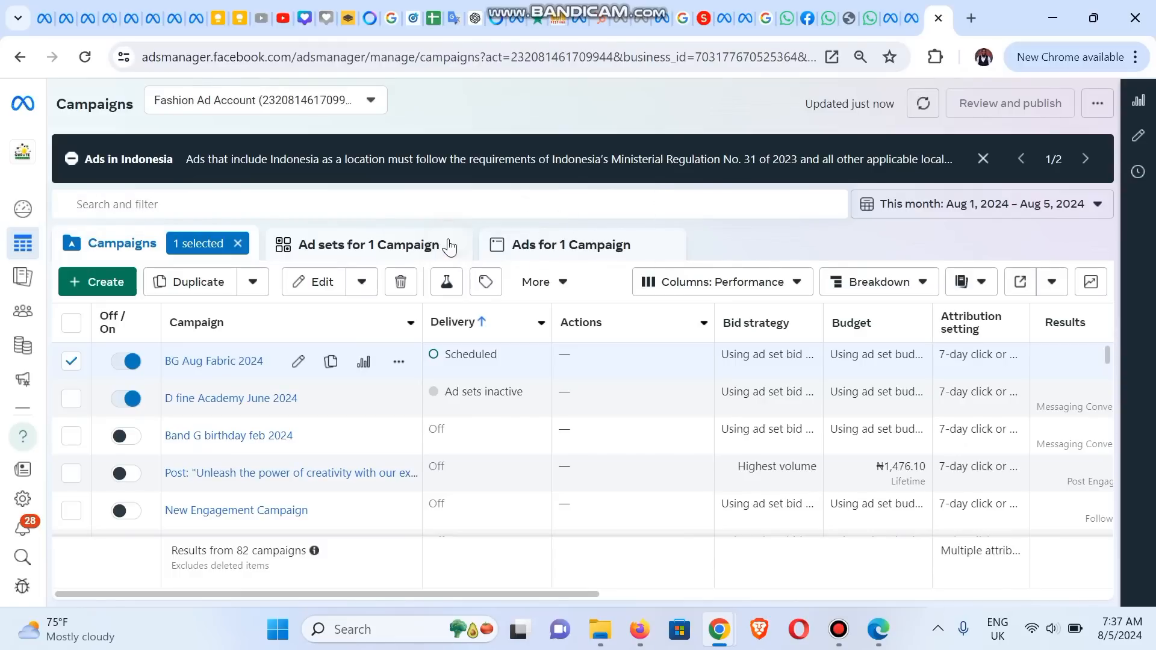